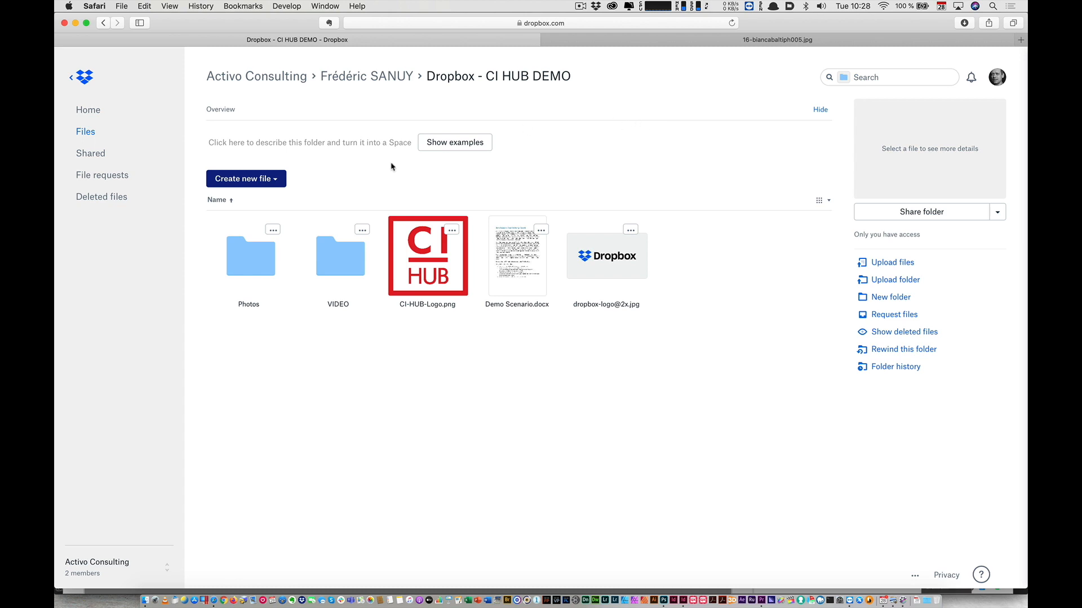
- View the Photos folder on the Dropbox site and switch to InDesign to open the same folder in CI HUB
double_click(252, 266)
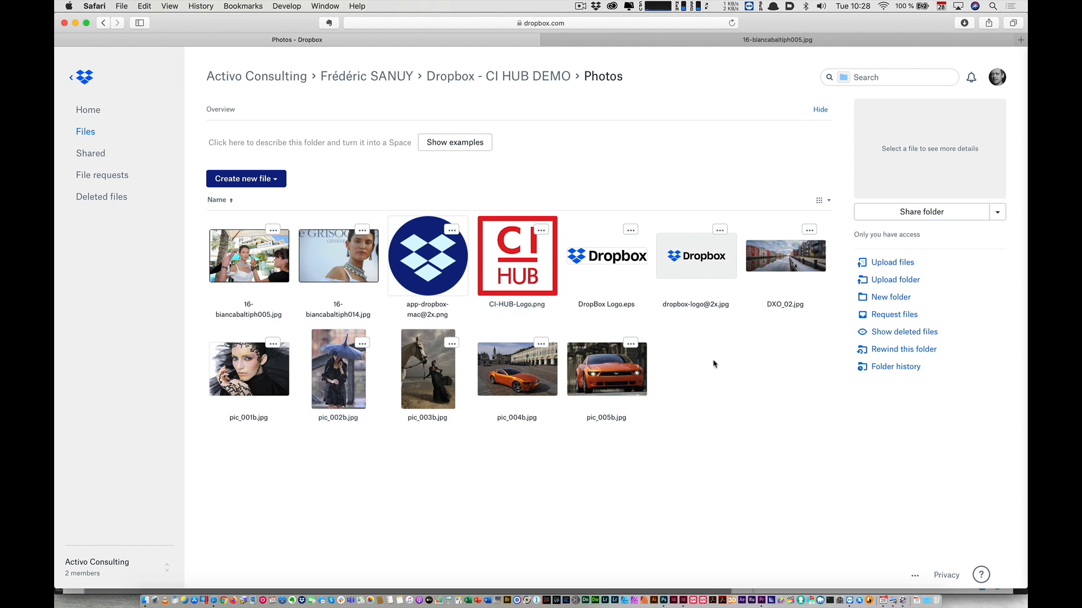
key(super+Tab)
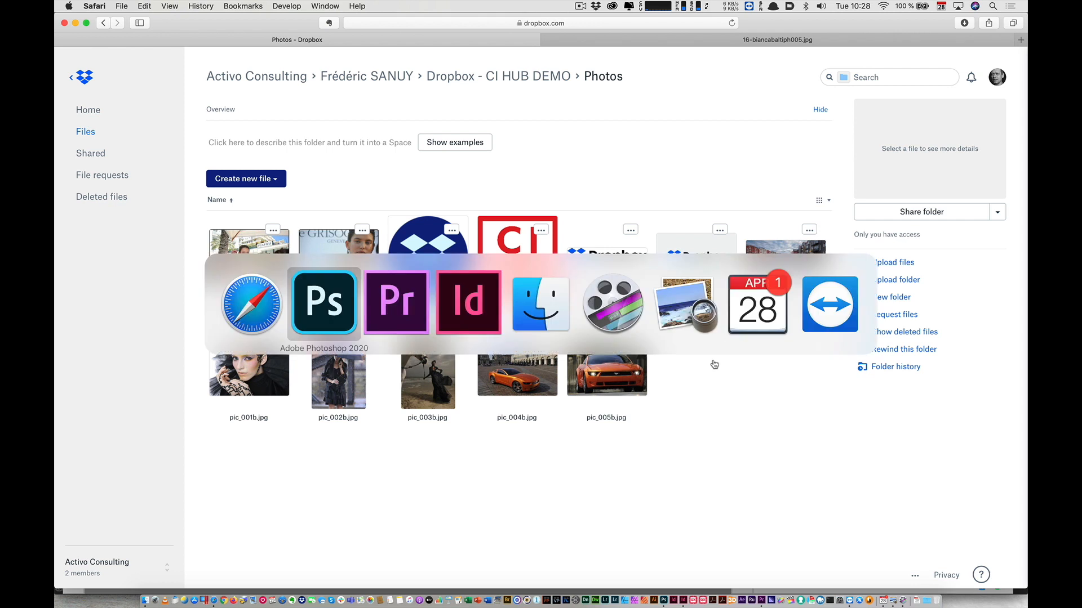
key(super+Tab)
key(super+Tab)
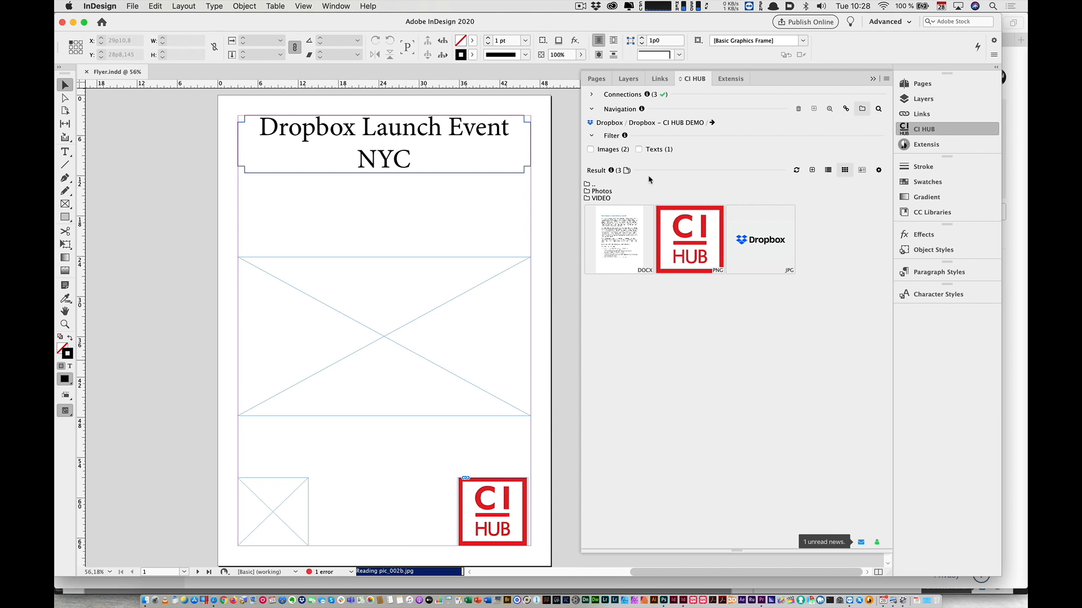
double_click(604, 191)
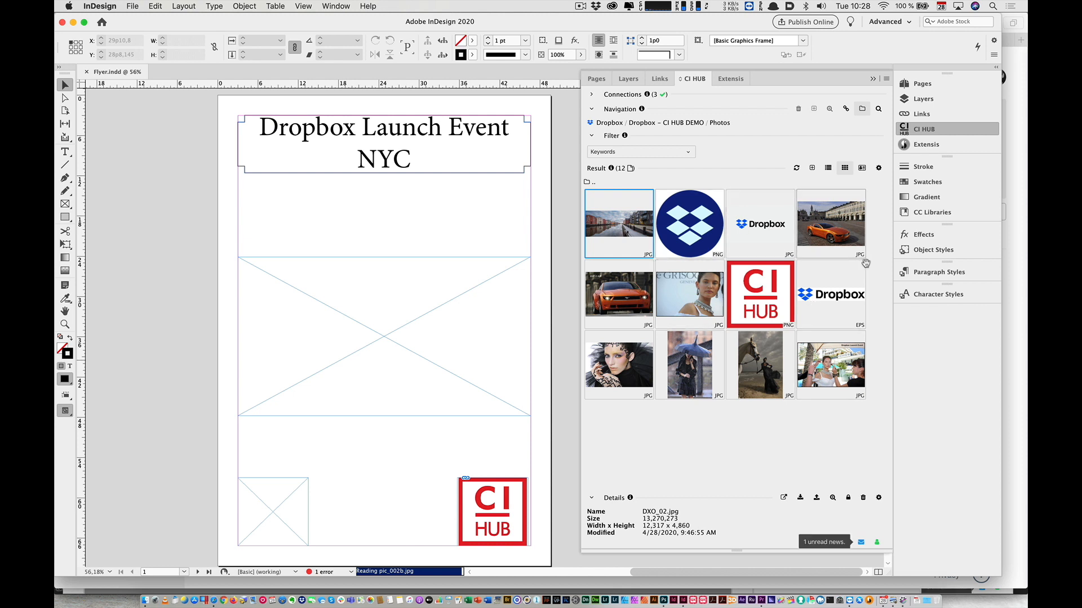
- Examine the Photos folder in detail, tile and list views, including the display settings for tiles and list columns
click(861, 169)
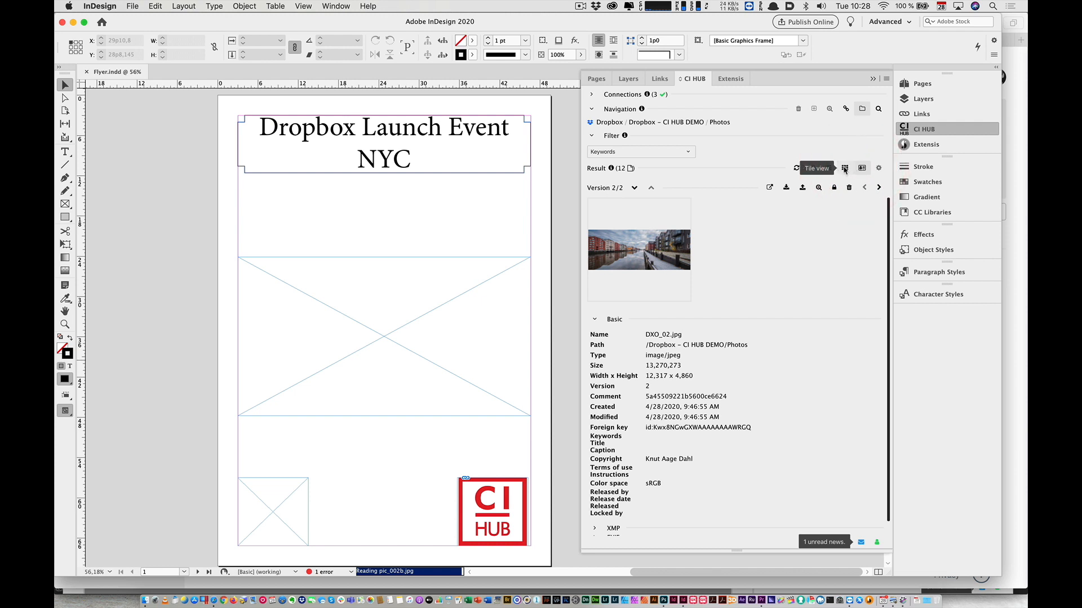
click(844, 169)
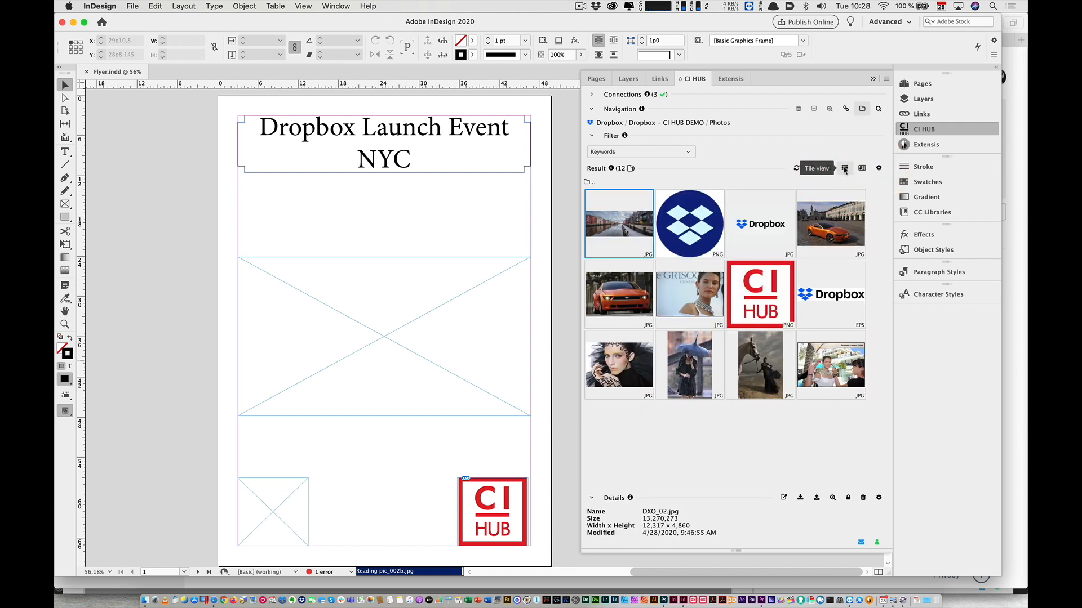
click(878, 168)
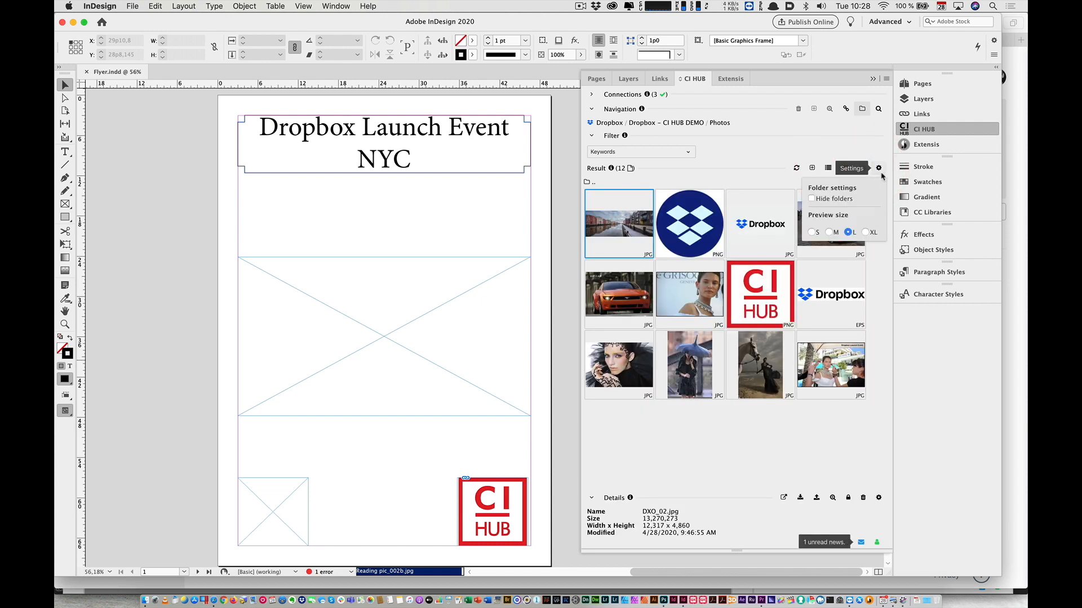
click(829, 169)
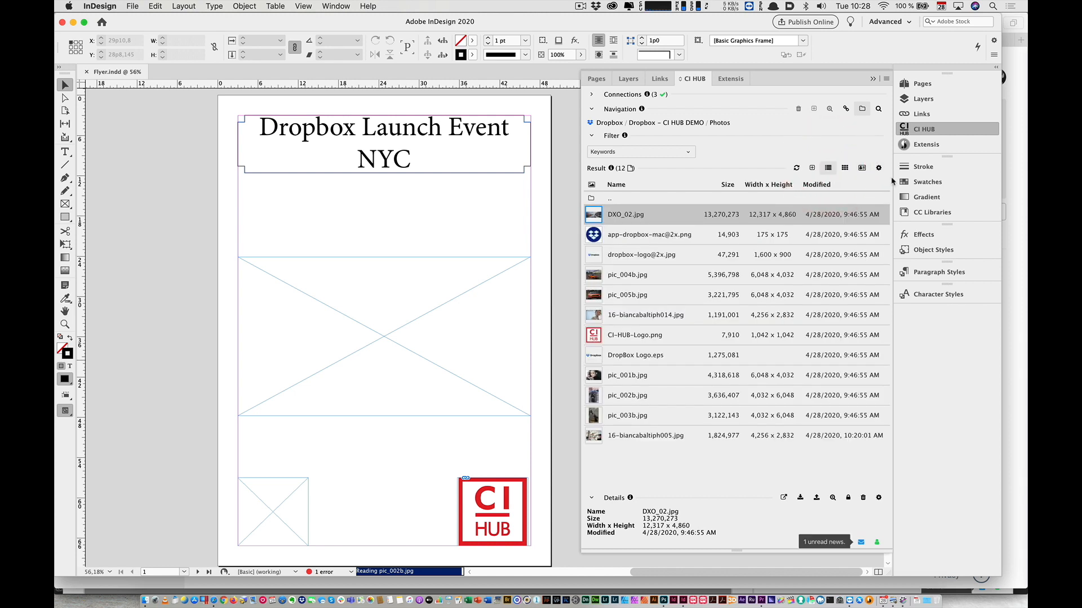
mouse_move(881, 176)
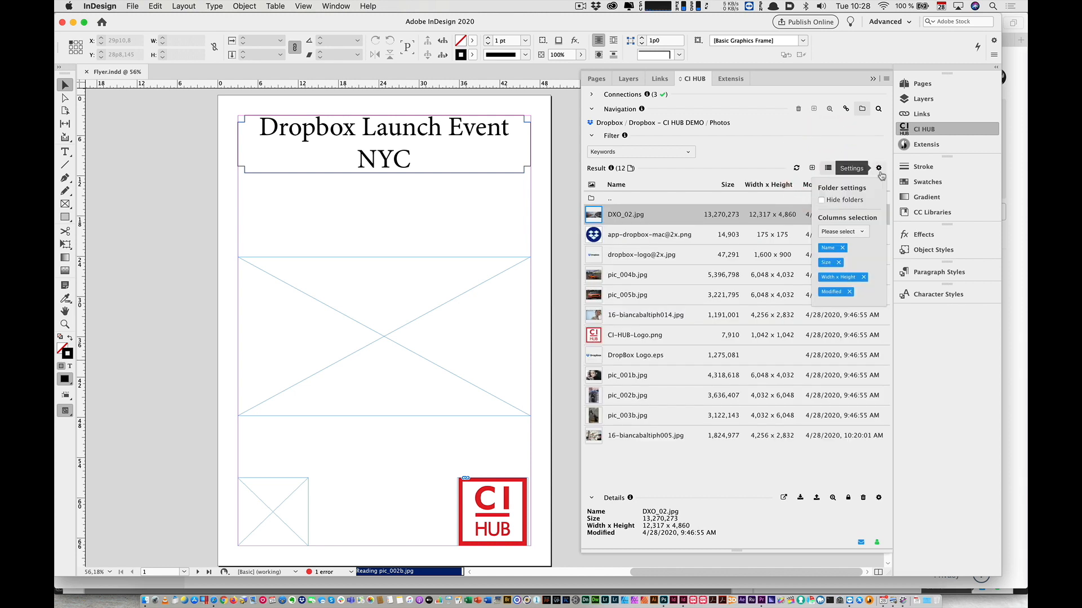
click(830, 170)
click(844, 168)
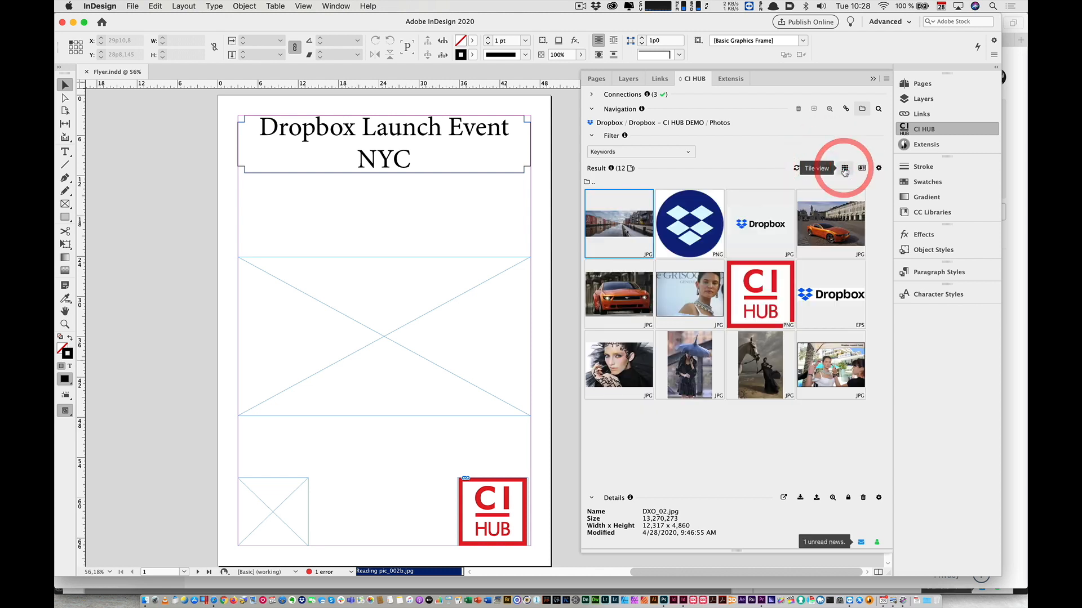
- Examine the basic, XMP and IPTC metadata of 16-biancabaltiph005.jpg and return to the tile view
double_click(821, 359)
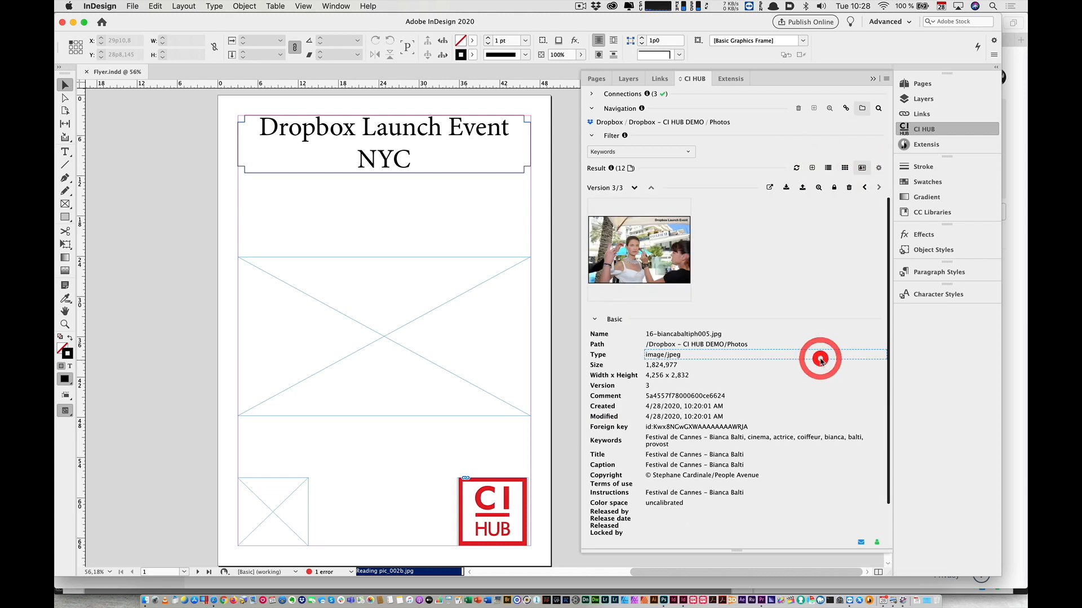
scroll(738, 327, down, 2)
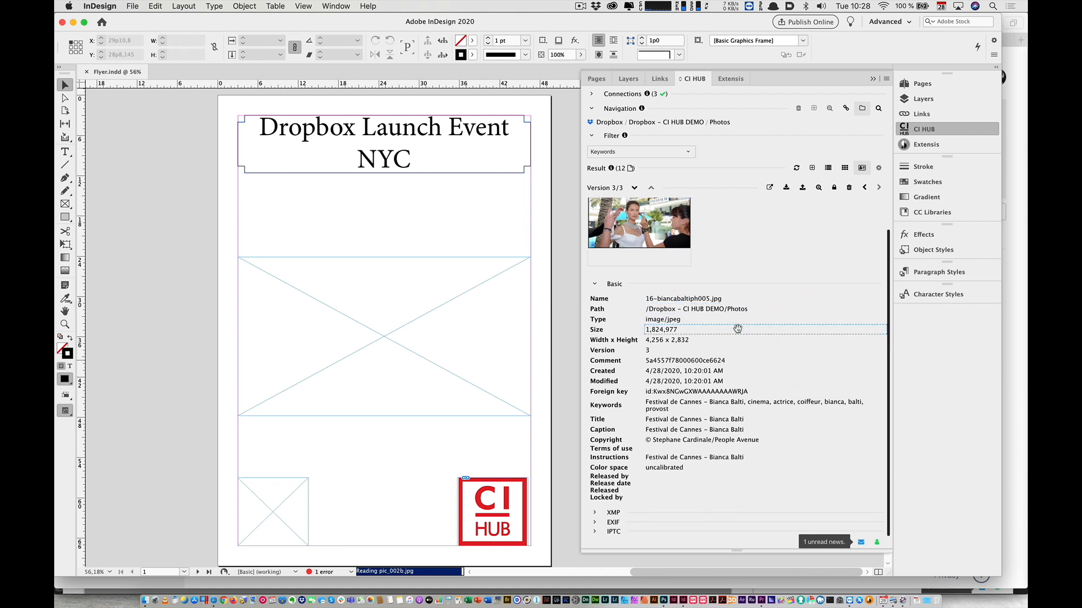
click(596, 513)
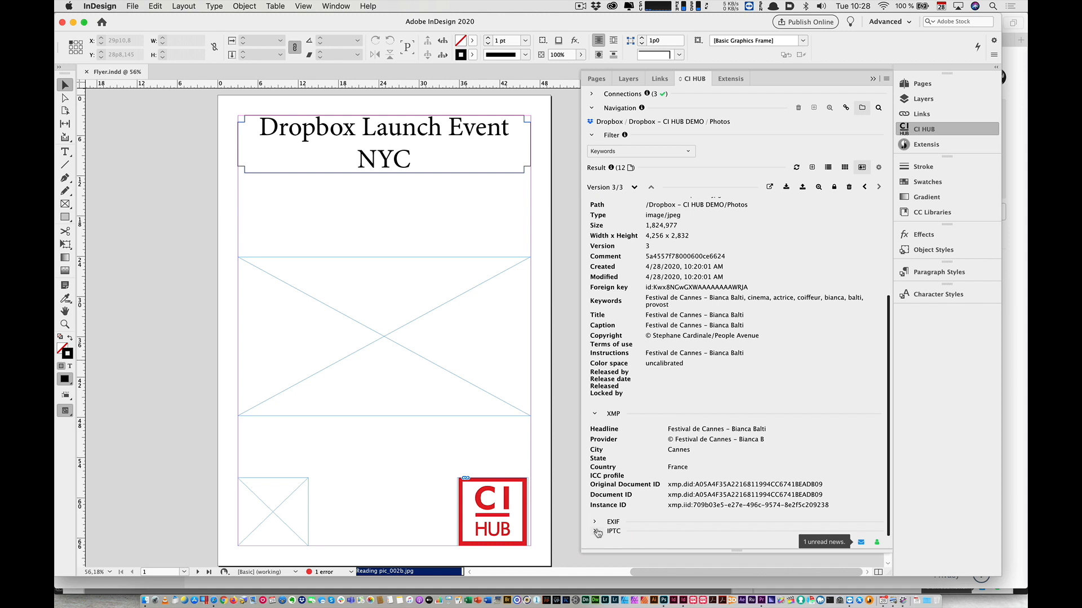
click(596, 532)
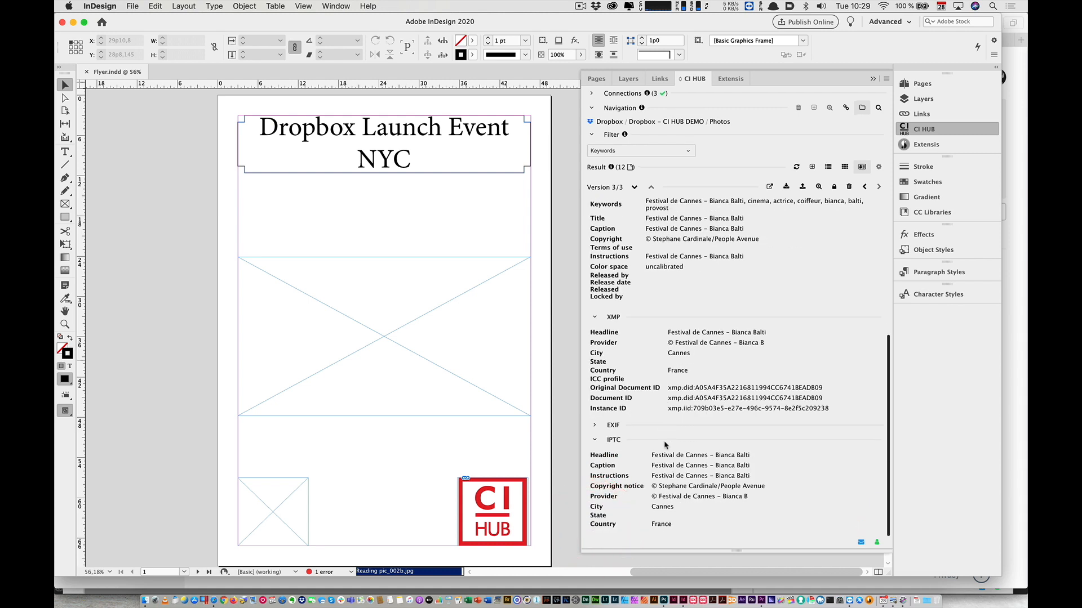
scroll(665, 445, up, 5)
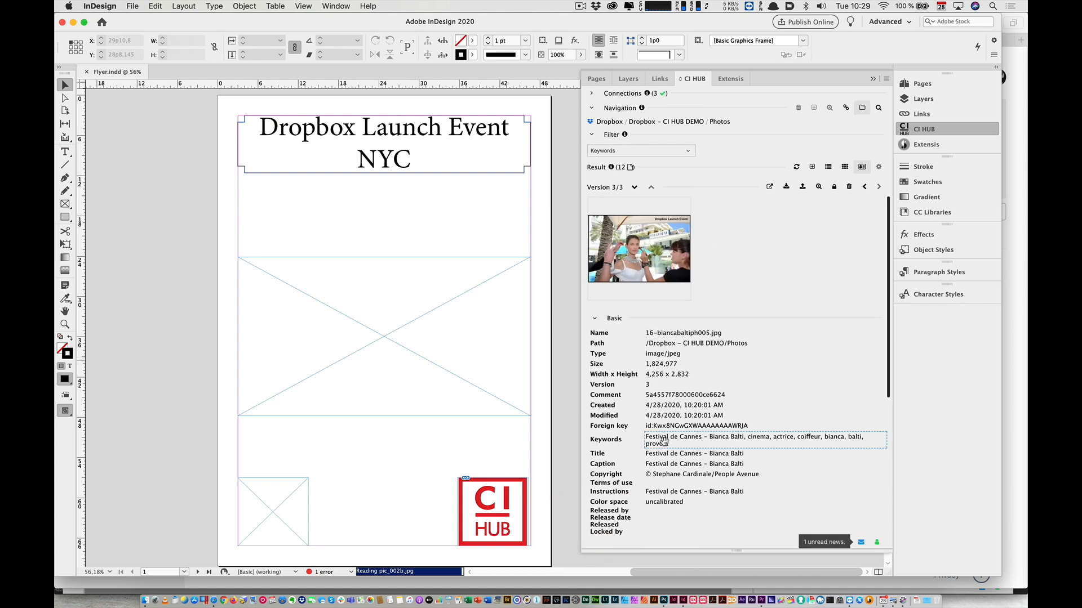
click(846, 168)
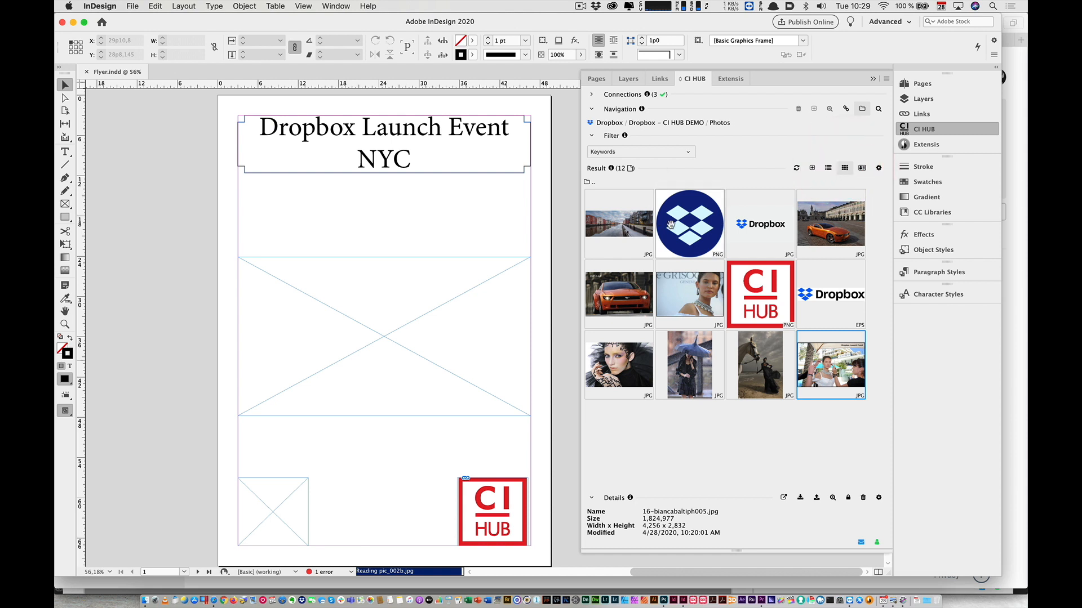
- Filter the photos by the keyword cannes and clear the filter again
click(689, 153)
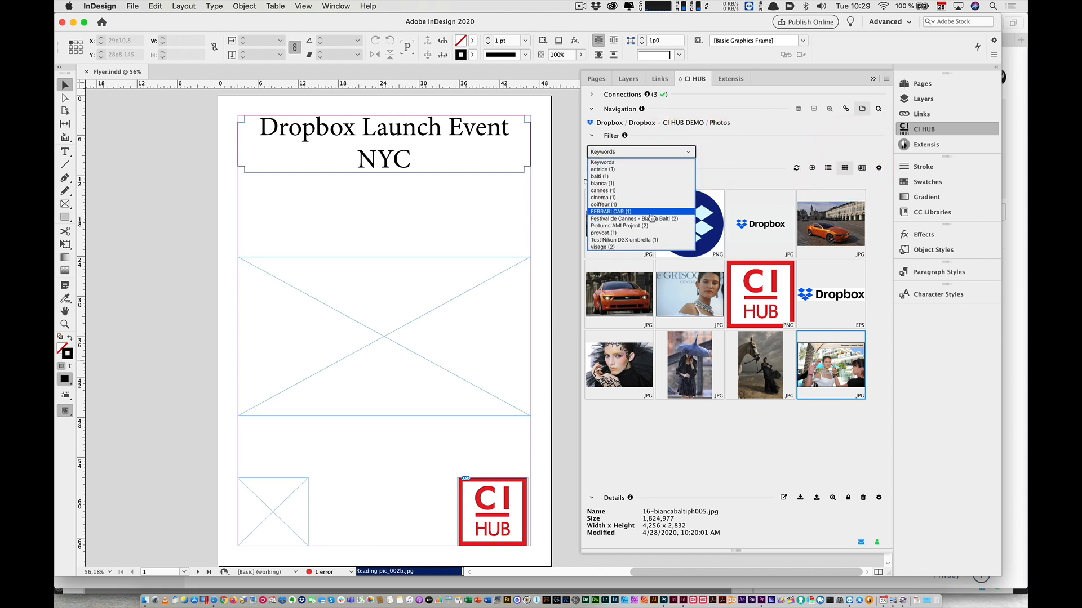
click(651, 191)
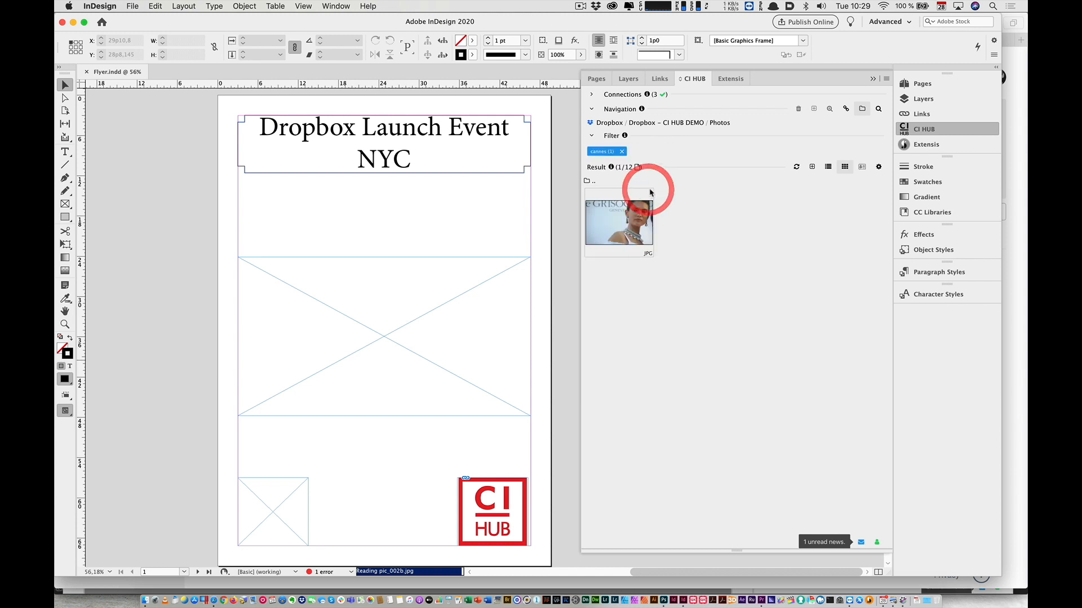
click(622, 152)
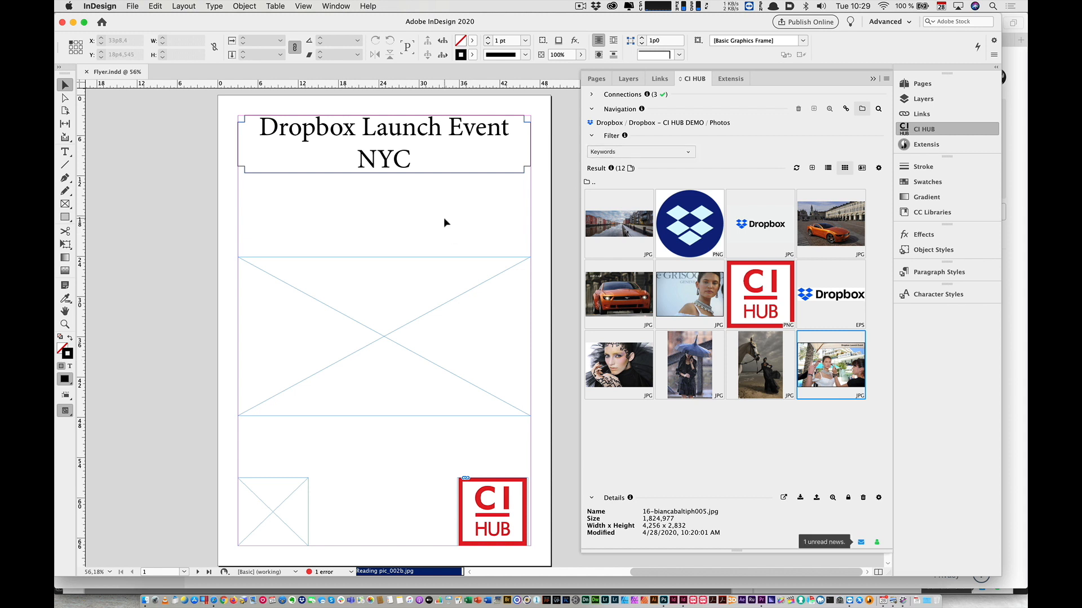
- Place 16-biancabaltiph005.jpg from CI HUB into the large empty frame in the middle of the flyer's first page
scroll(444, 219, down, 5)
scroll(444, 218, up, 5)
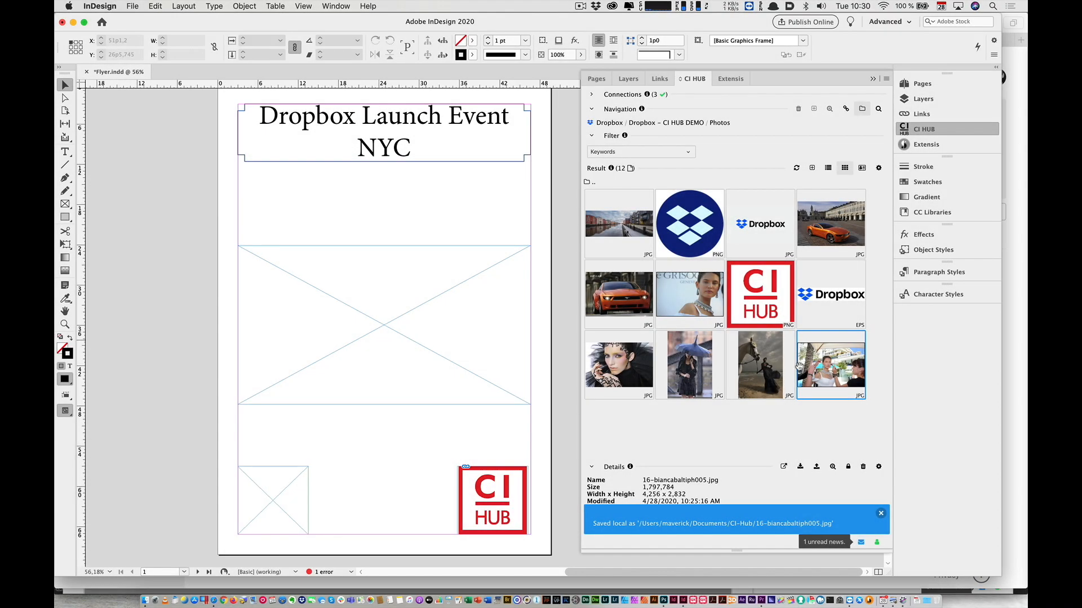
drag(828, 361, 316, 289)
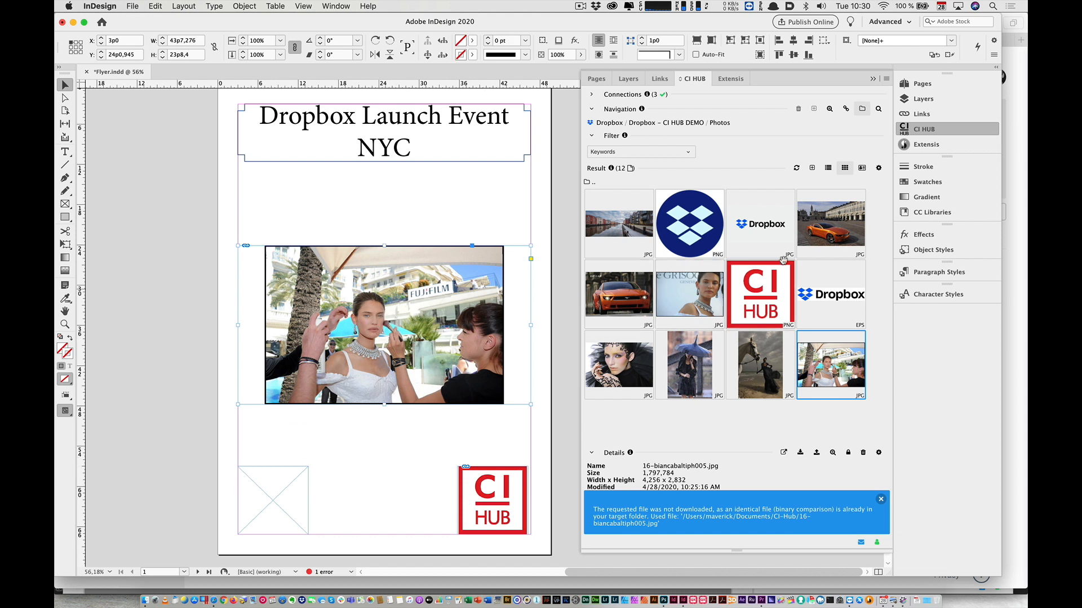
- Place DropBox Logo.eps into the small empty frame at the lower-left corner of the flyer's first page
click(834, 296)
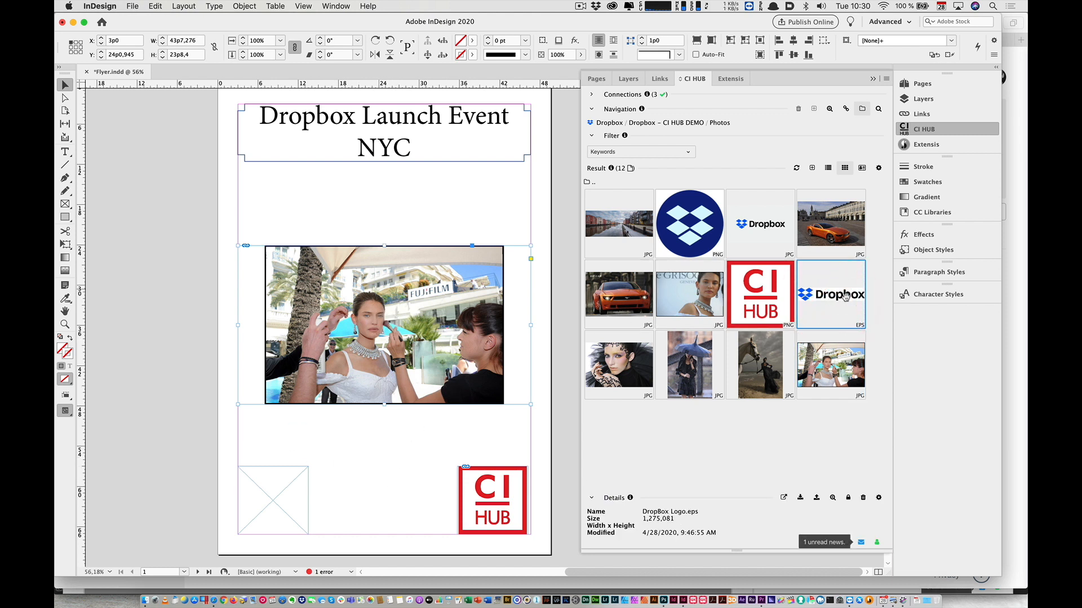
drag(845, 297, 550, 366)
click(273, 494)
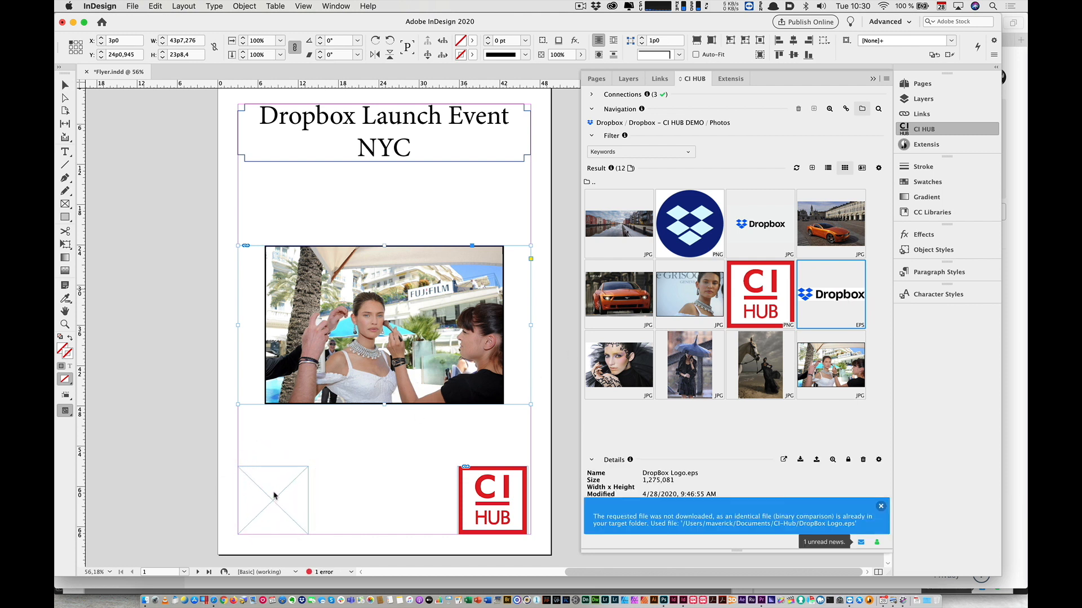
click(272, 496)
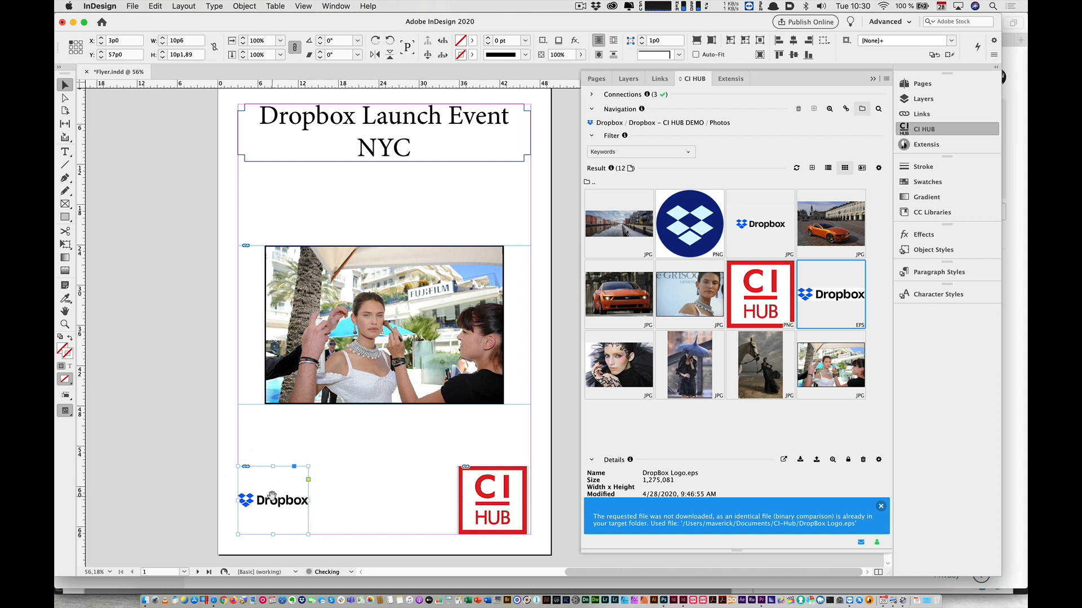
- Place pic_004b.jpg, the orange car on the square, into the empty frame below the text on the inside spread
scroll(331, 426, down, 10)
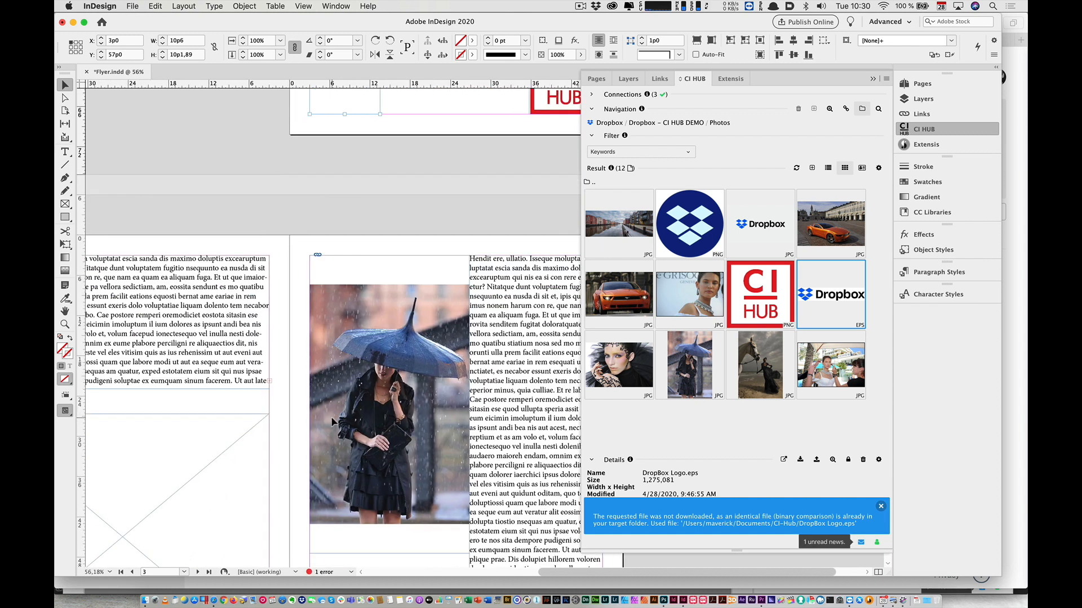
scroll(333, 421, down, 5)
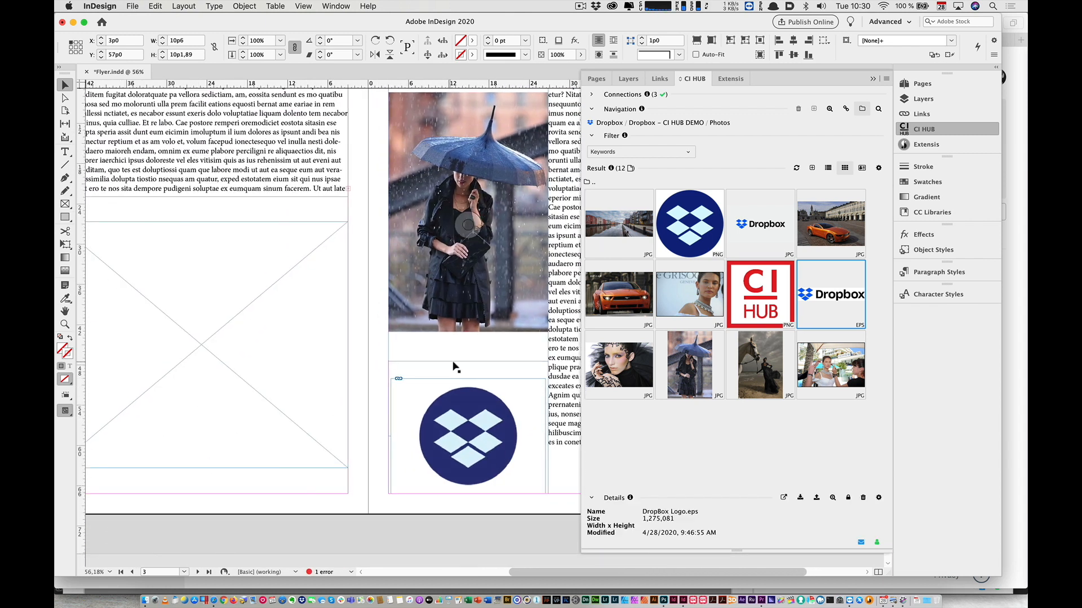
click(828, 223)
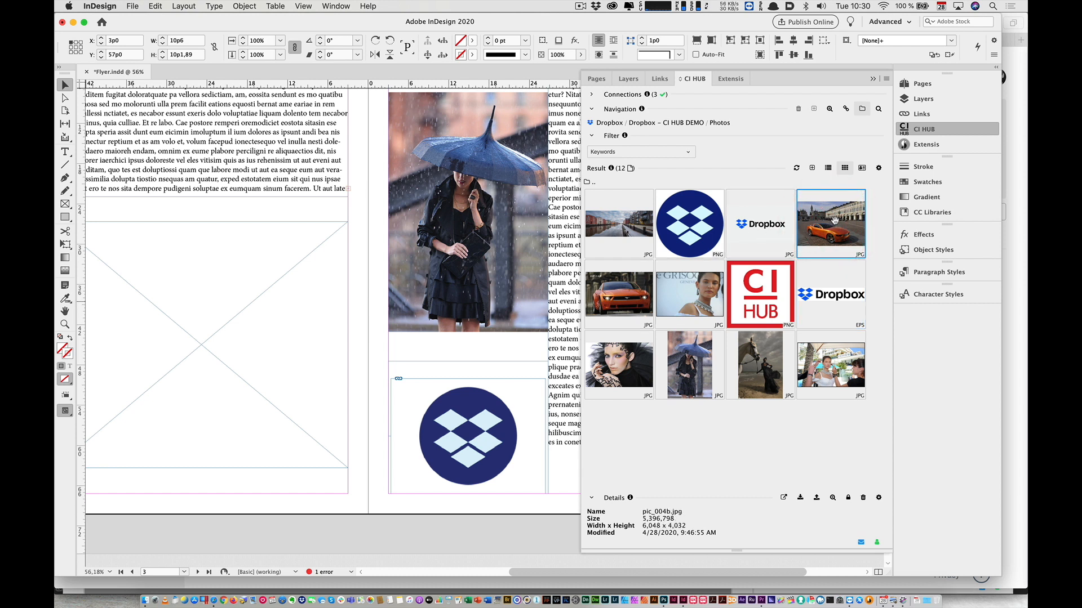
scroll(508, 305, left, 3)
drag(852, 216, 472, 246)
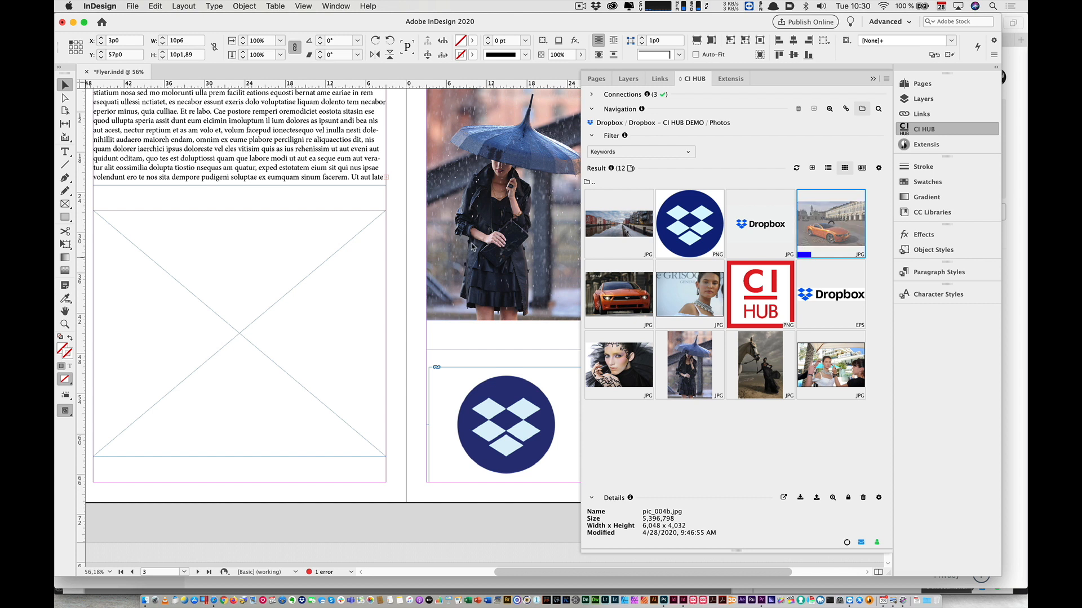
click(214, 292)
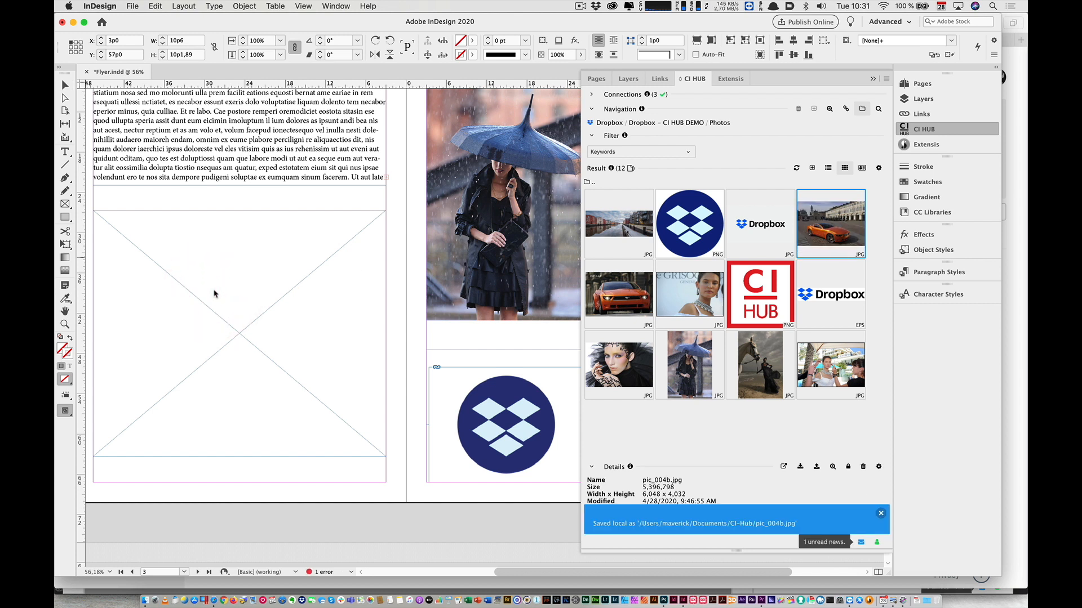
click(170, 276)
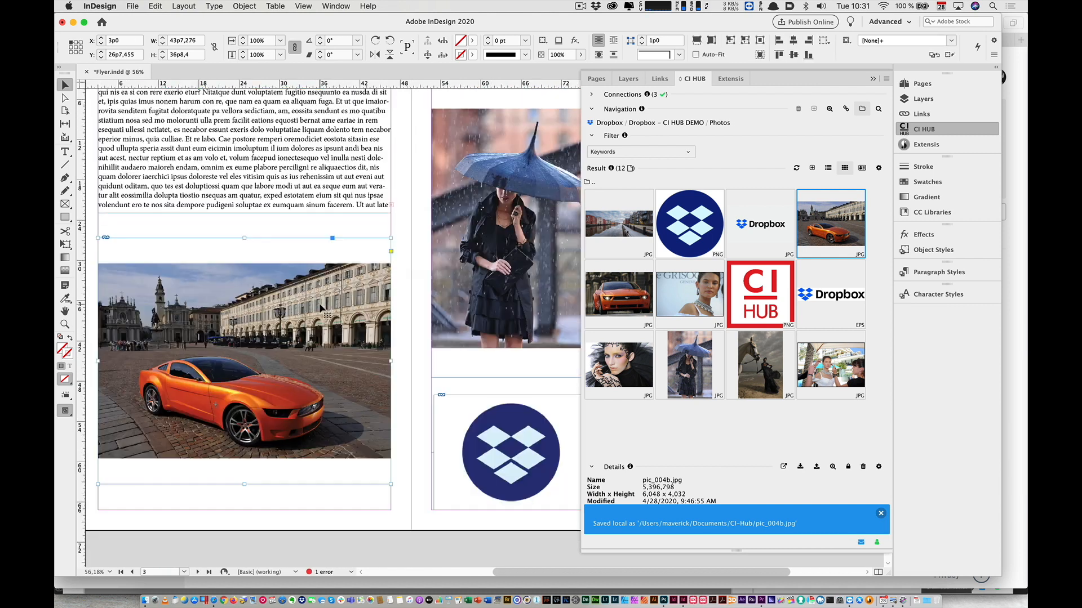
- Return to the flyer's first page and save the document
scroll(323, 309, up, 9)
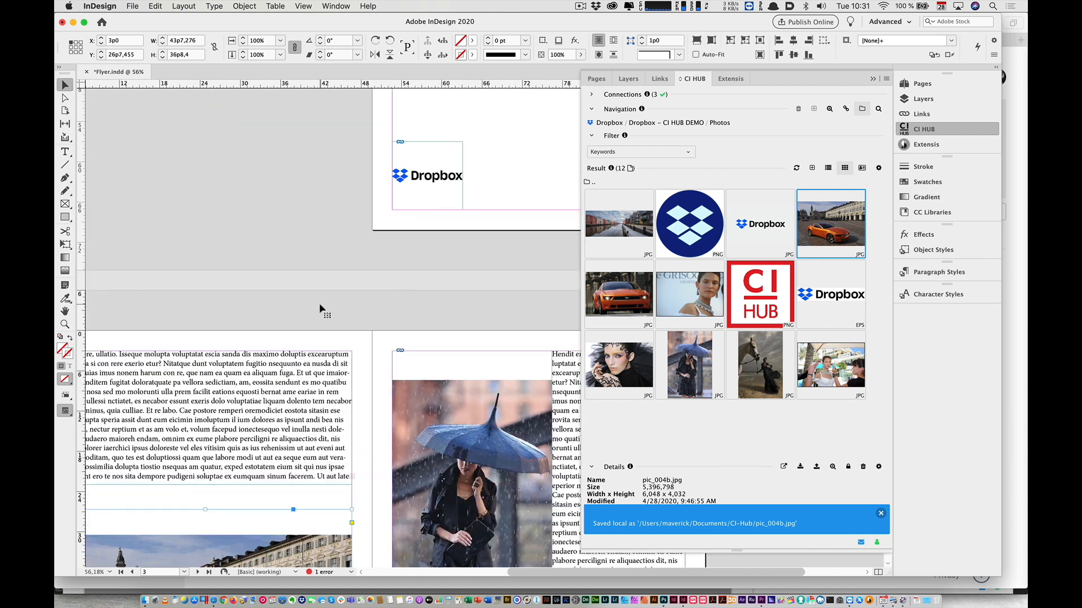
scroll(322, 309, right, 3)
scroll(320, 309, up, 3)
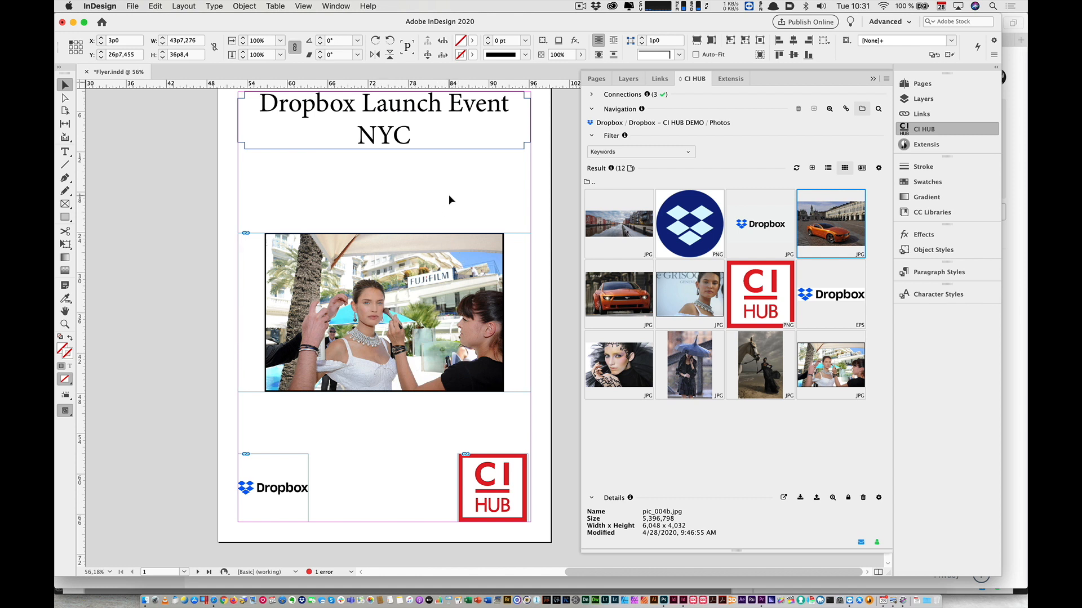
key(super+s)
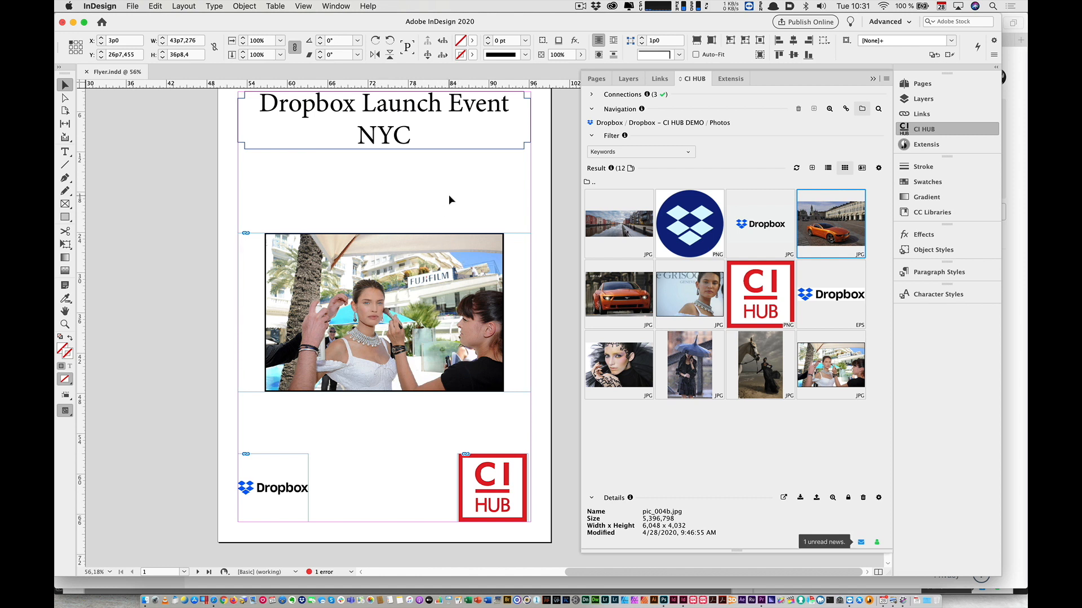
- Switch to Photoshop and open 16-biancabaltiph005.jpg from the Photos folder in CI HUB
key(super+Tab)
key(super+Tab)
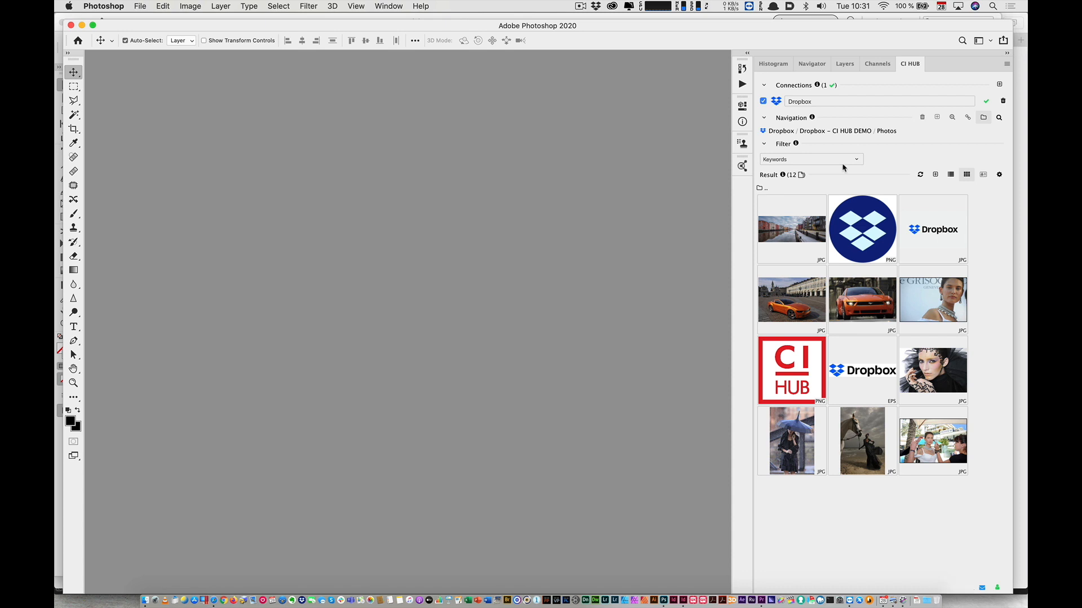
click(941, 445)
double_click(941, 445)
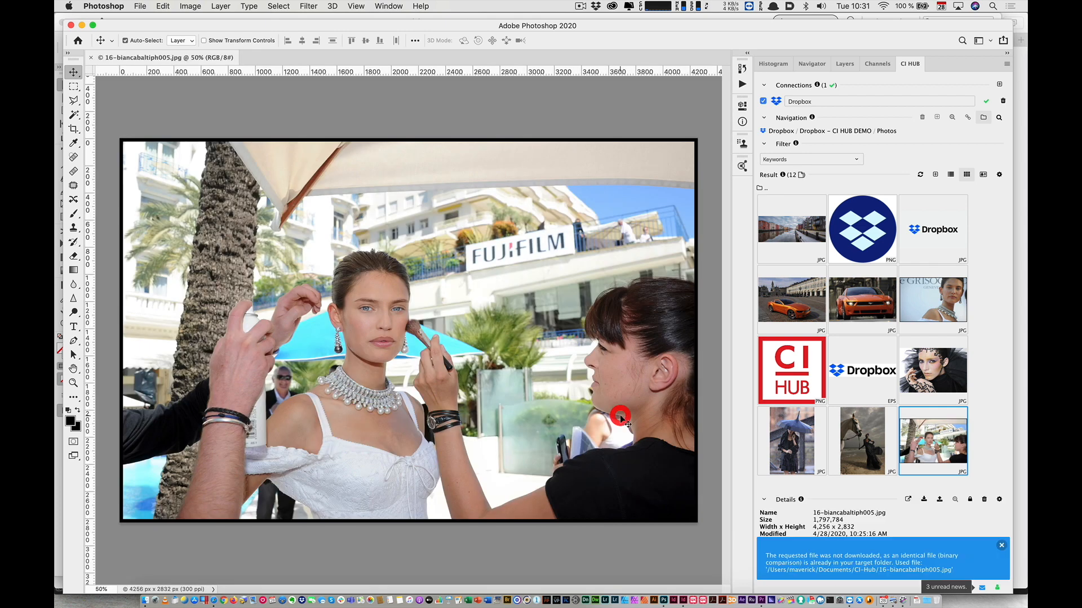
- Add the text "Dropbox Launch Event" at the photo's upper edge and move it into the photo's upper-right corner
key(t)
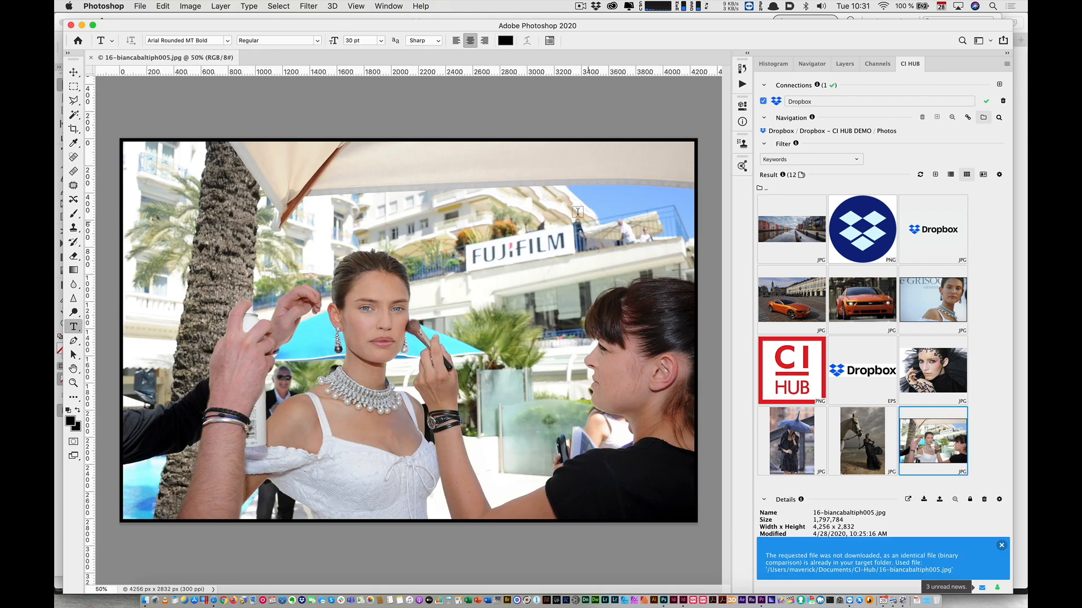
click(455, 158)
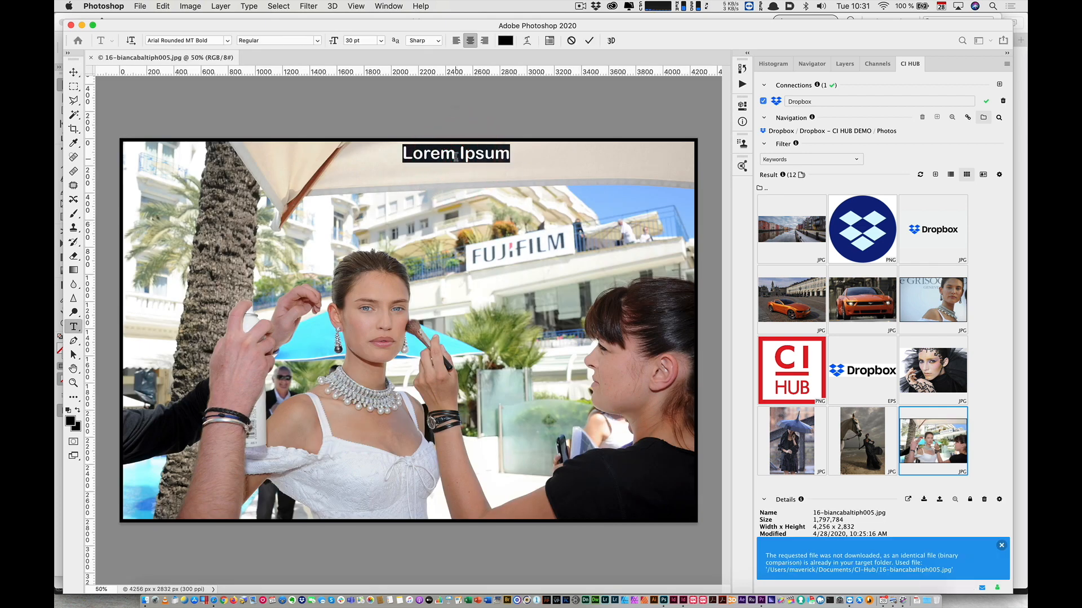
text(Dropb)
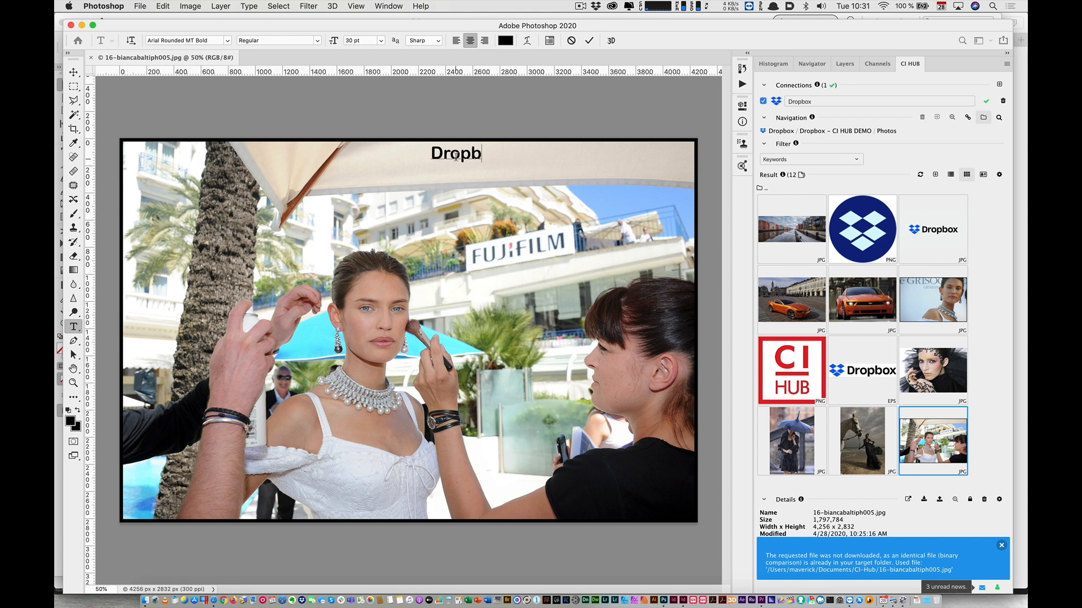
text(ox Launch)
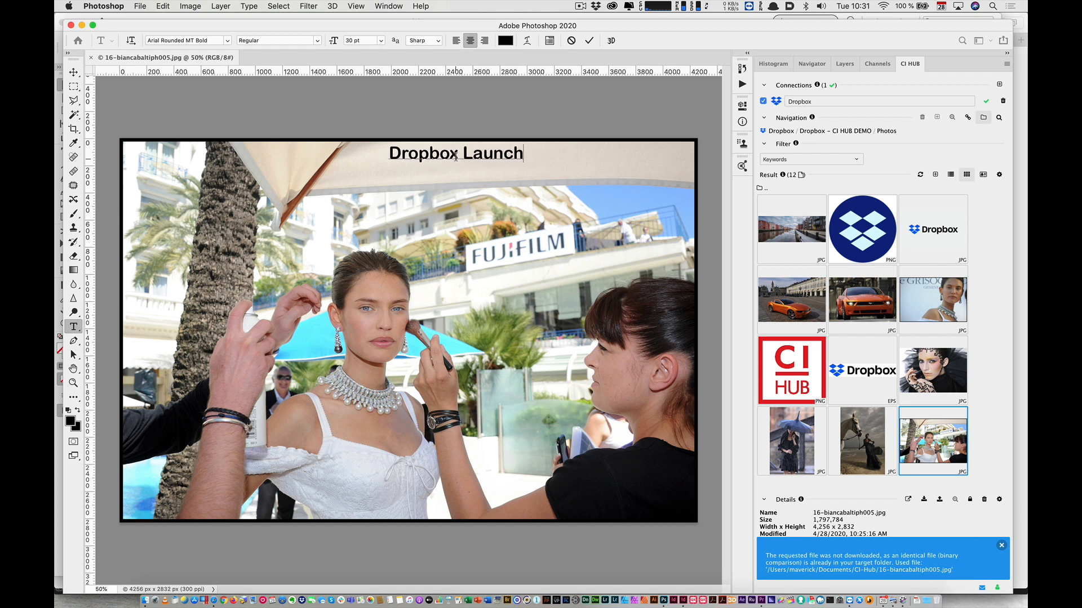
text( Event)
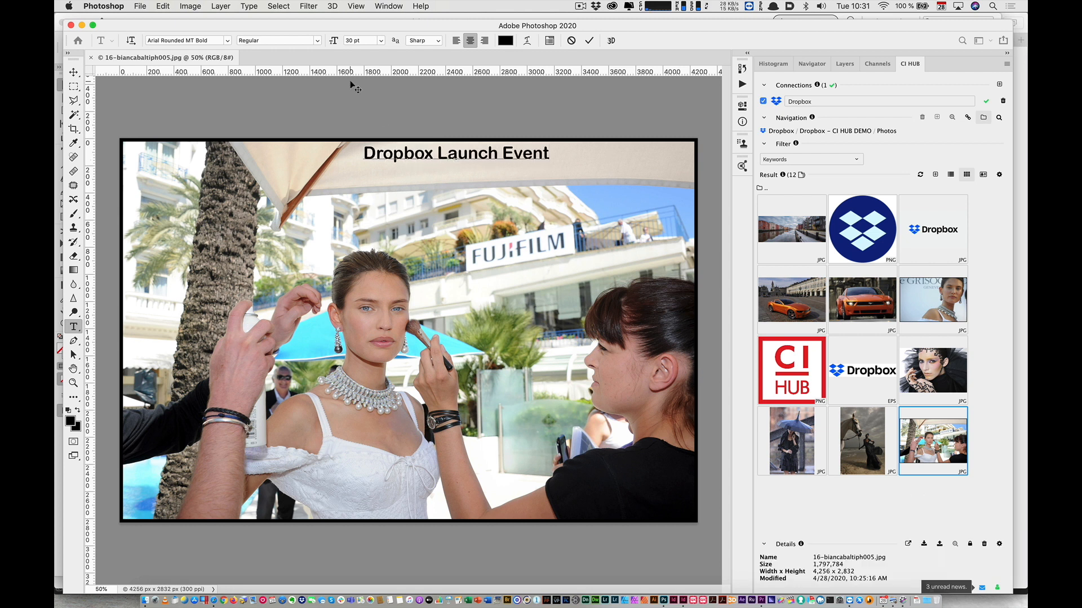
click(74, 72)
drag(474, 160, 610, 162)
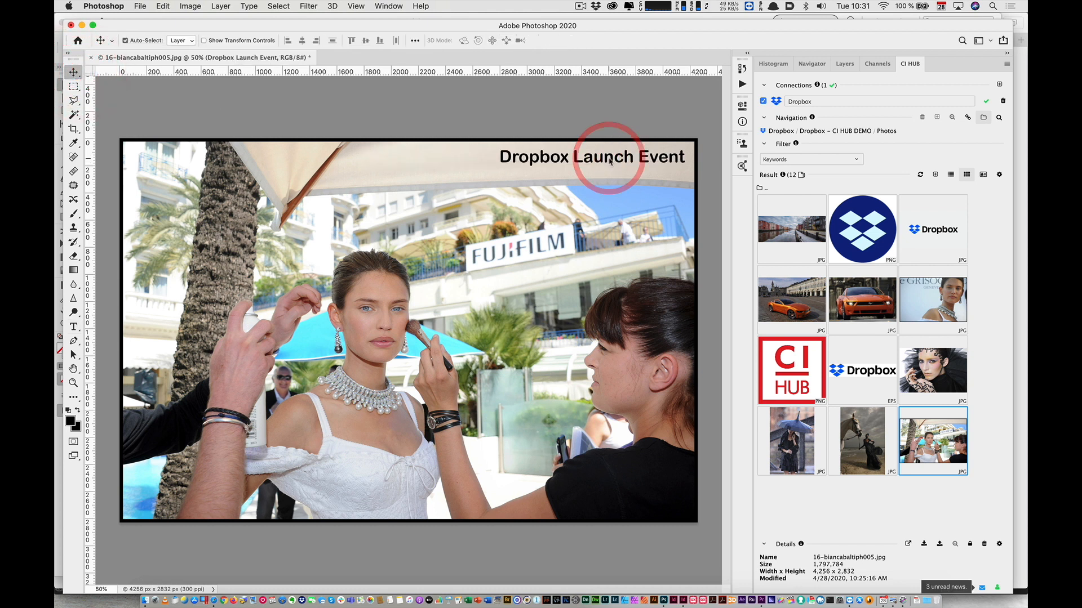
- Merge the "Dropbox Launch Event" text layer with the Background layer
click(844, 64)
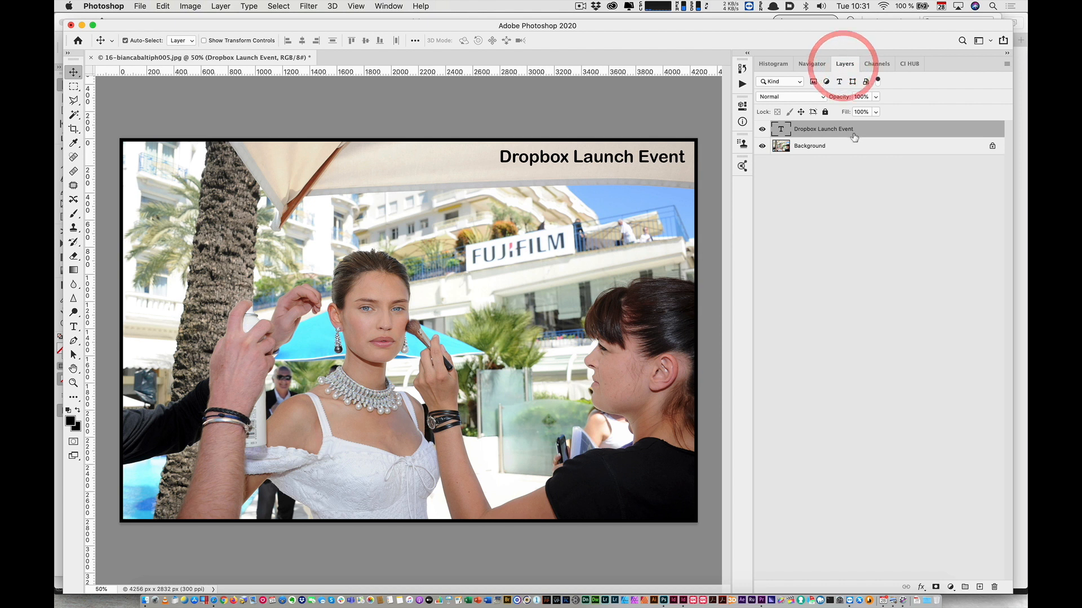
shift+click(851, 145)
key(super+e)
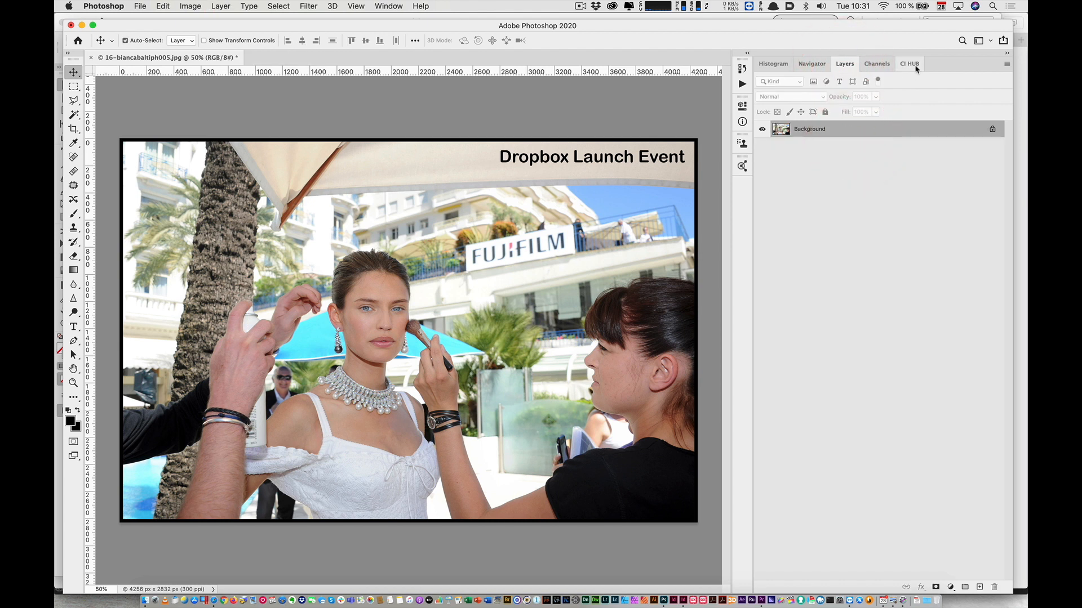
- Update 16-biancabaltiph005.jpg in Dropbox through CI HUB, using the active Photoshop document 16-biancabaltiph005.jpg as the source
click(913, 65)
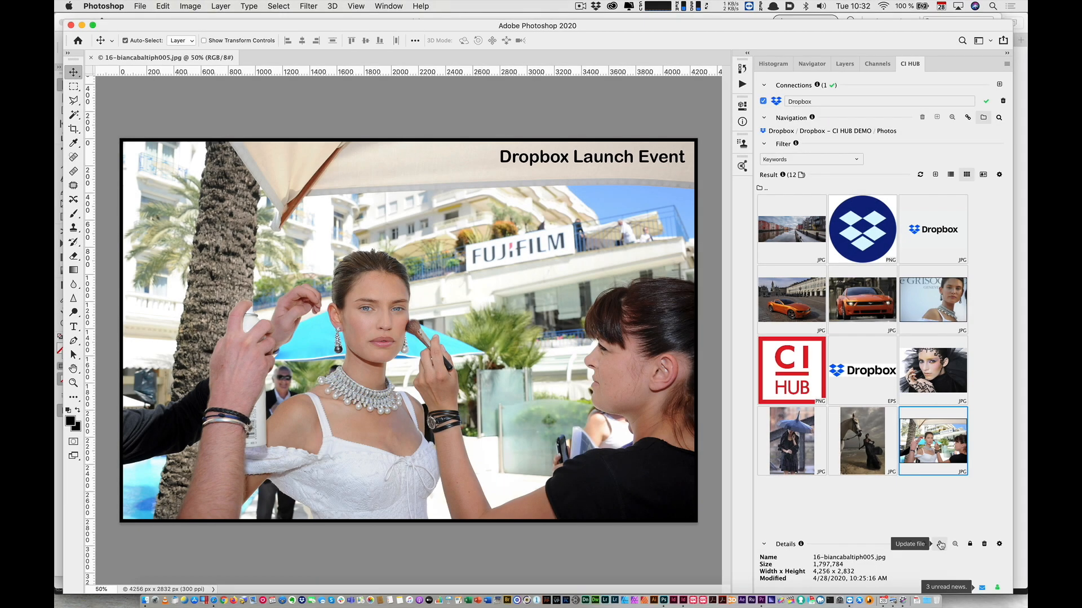
click(940, 545)
click(890, 432)
click(884, 442)
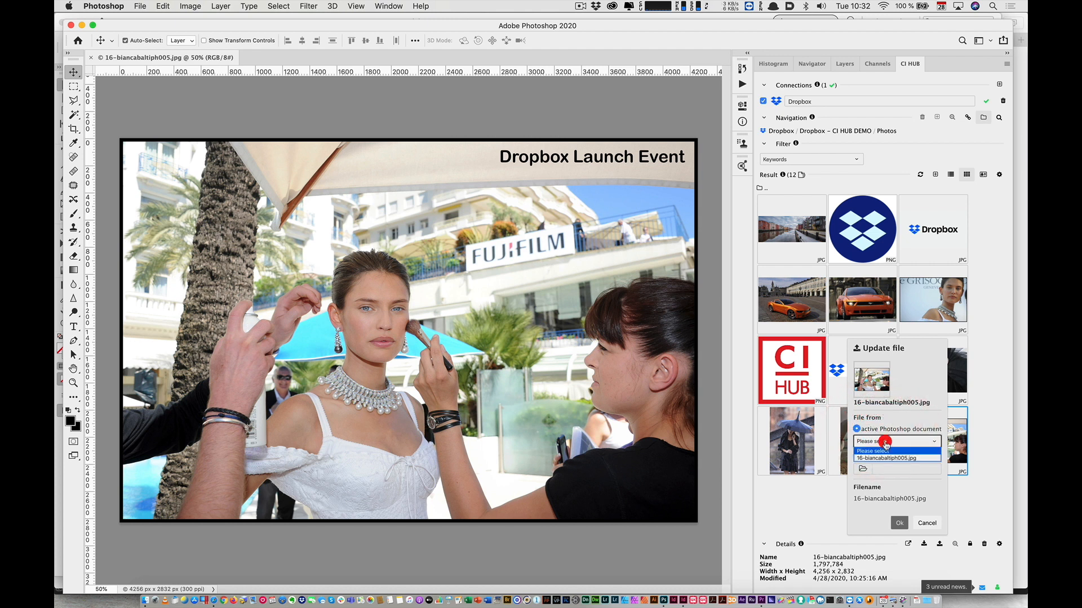
click(890, 458)
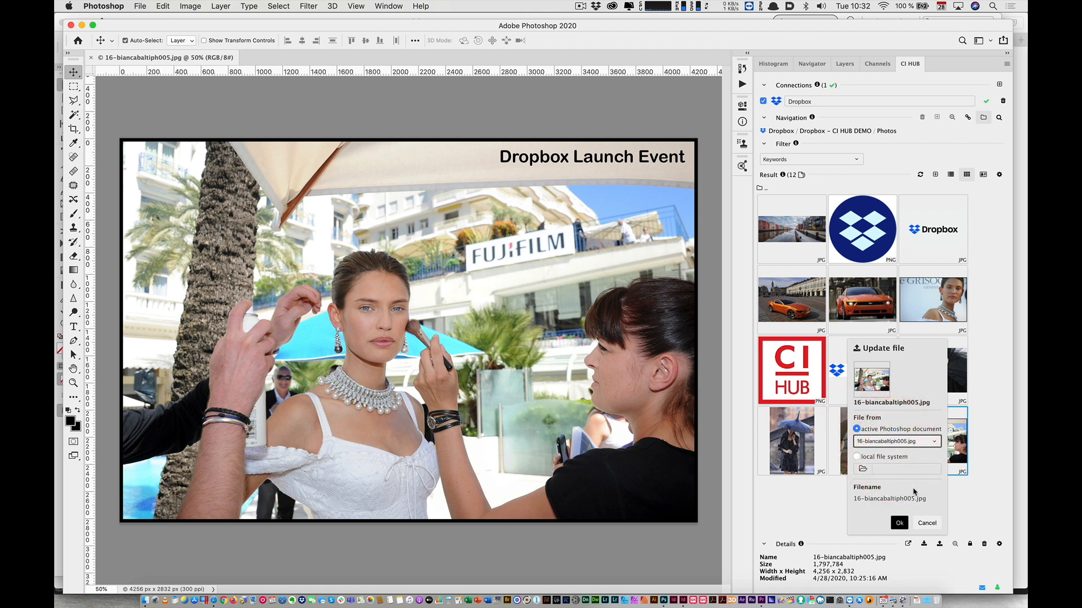
click(899, 523)
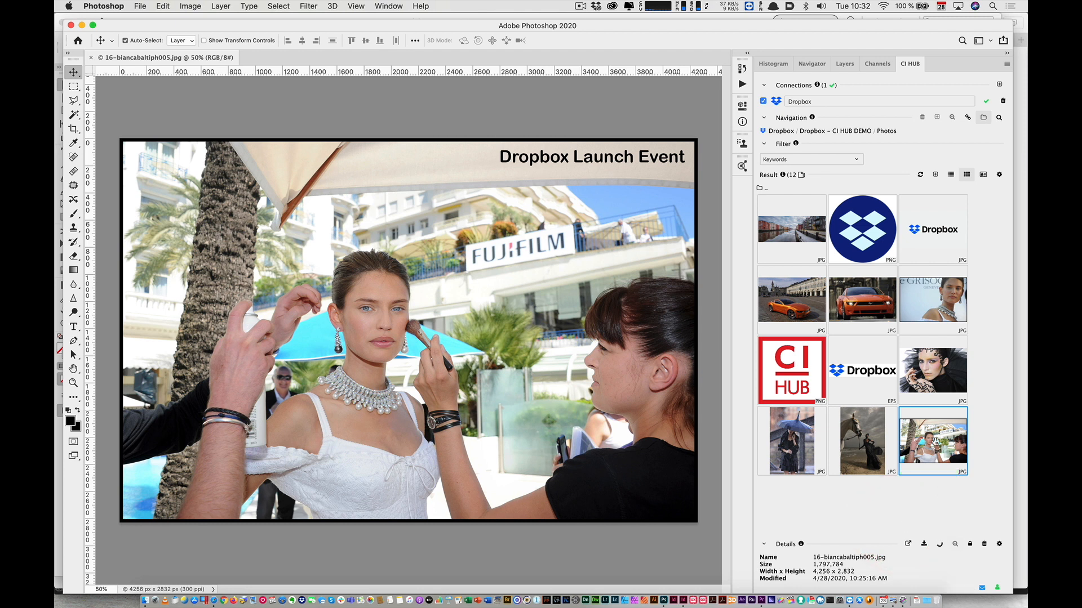
- Show the details of 16-biancabaltiph005.jpg in CI HUB and compare its first version with the latest one
double_click(933, 440)
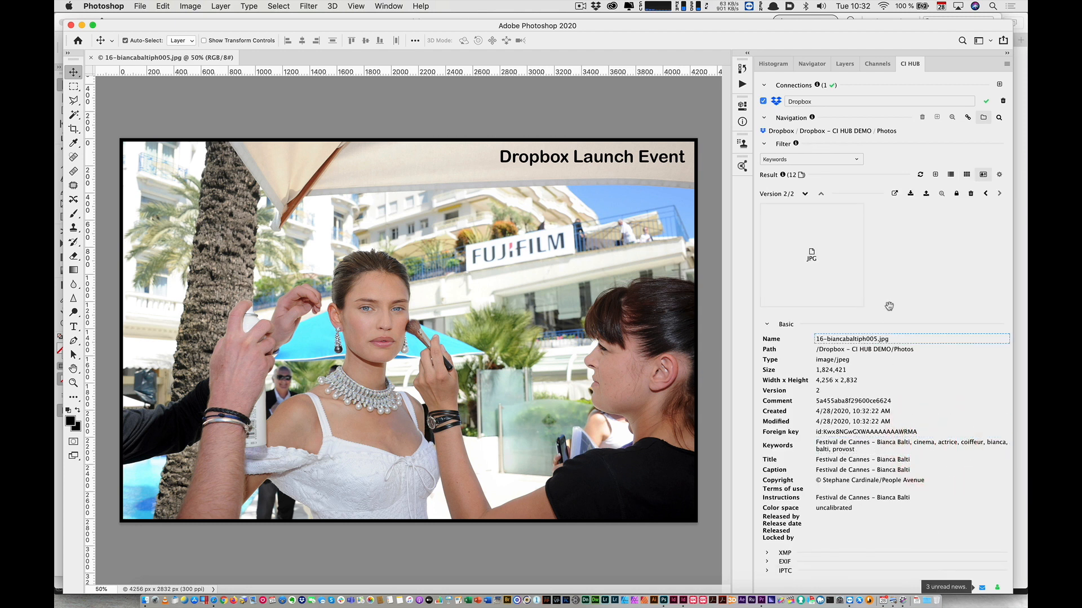
click(806, 193)
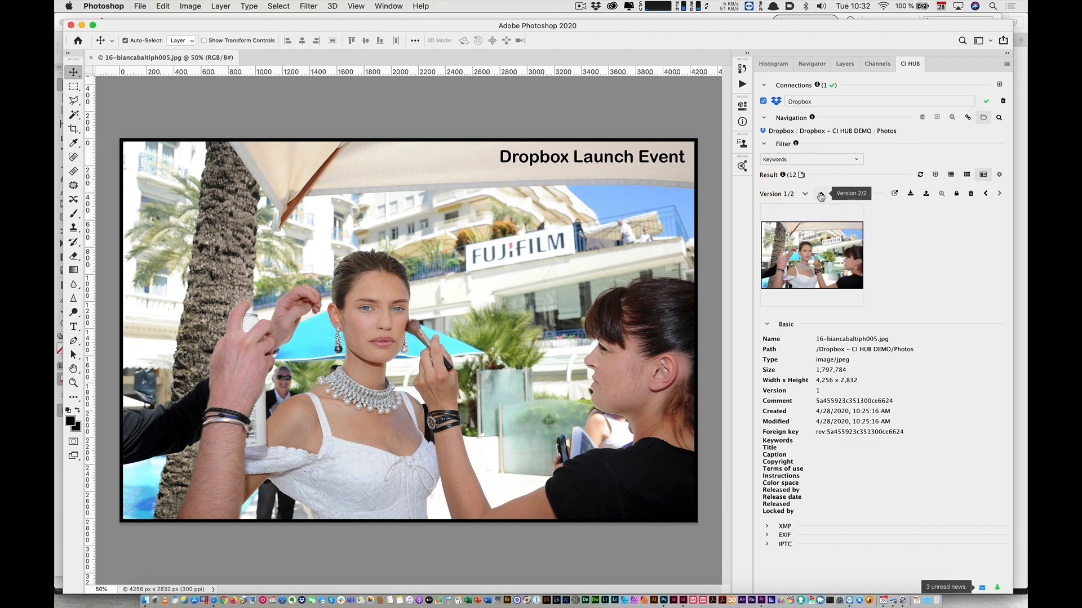
click(821, 195)
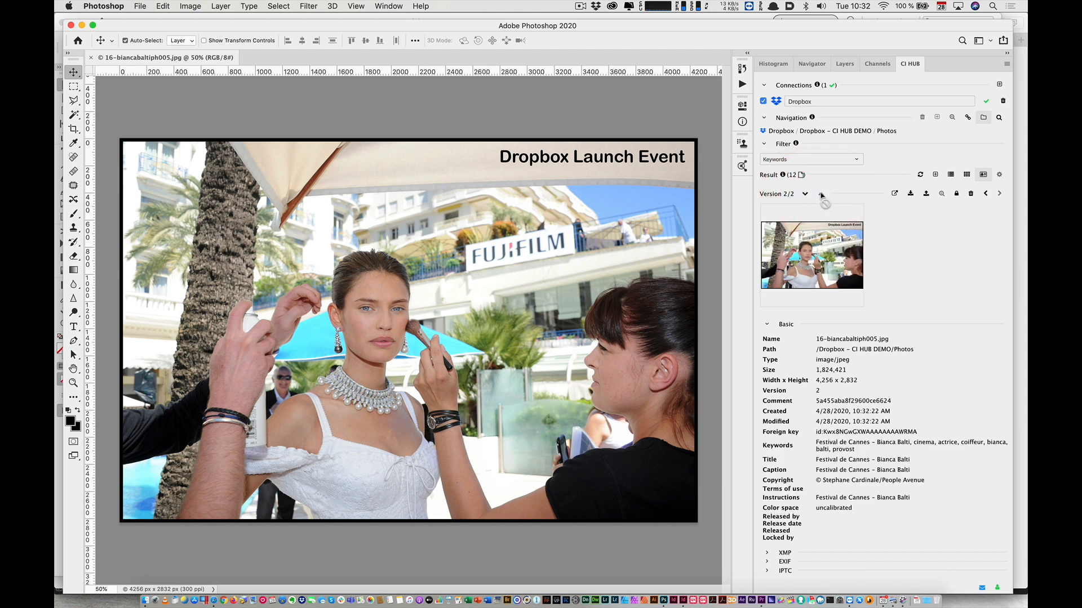
- Switch to InDesign, update the modified link 16-biancabaltiph005.jpg on page 1 and save the flyer
key(super+Tab)
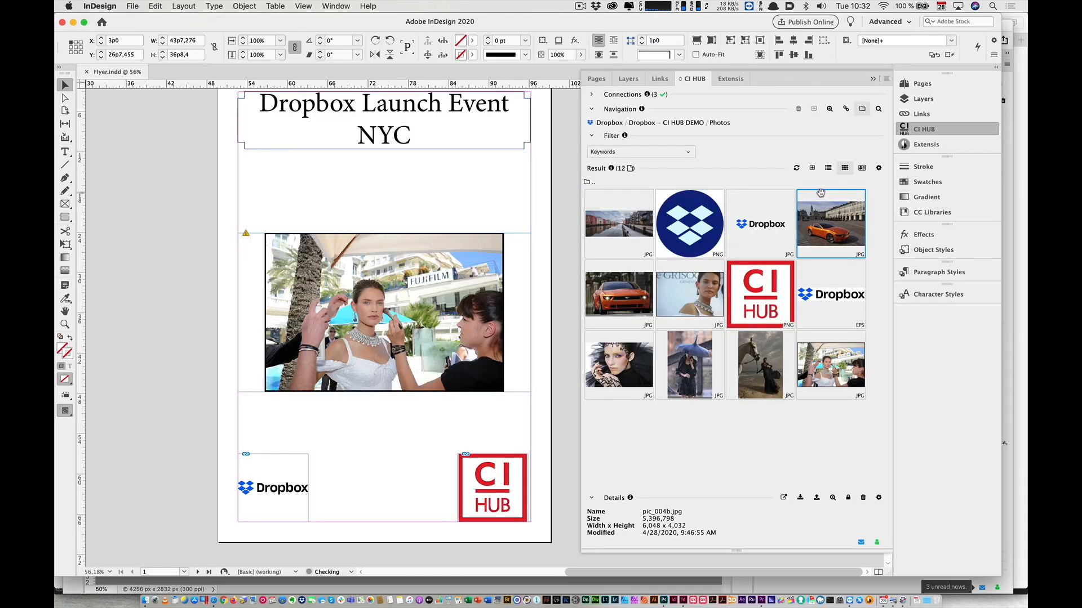
click(921, 114)
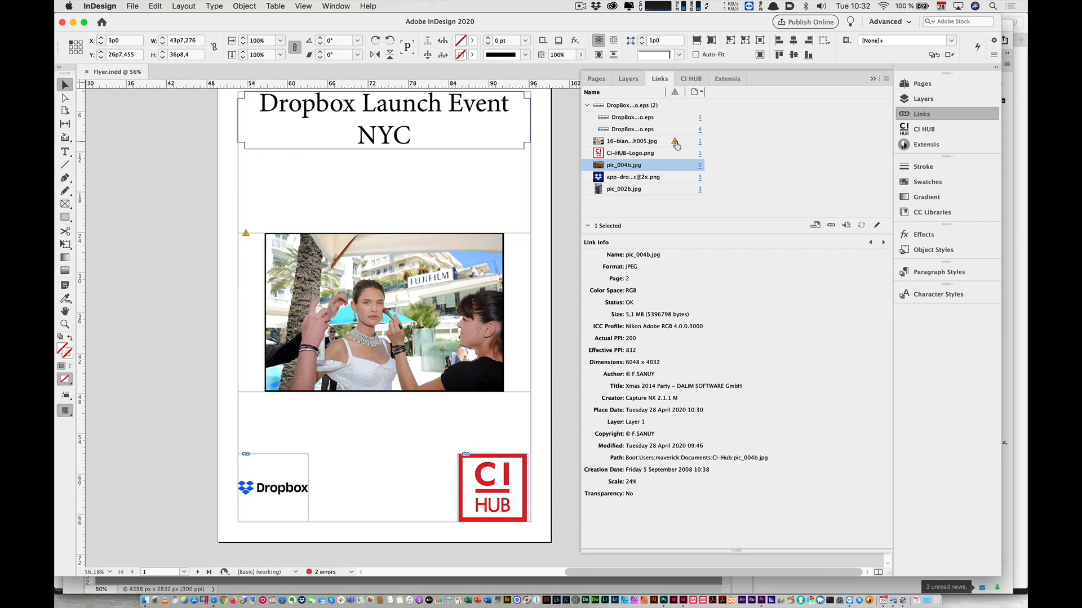
double_click(675, 141)
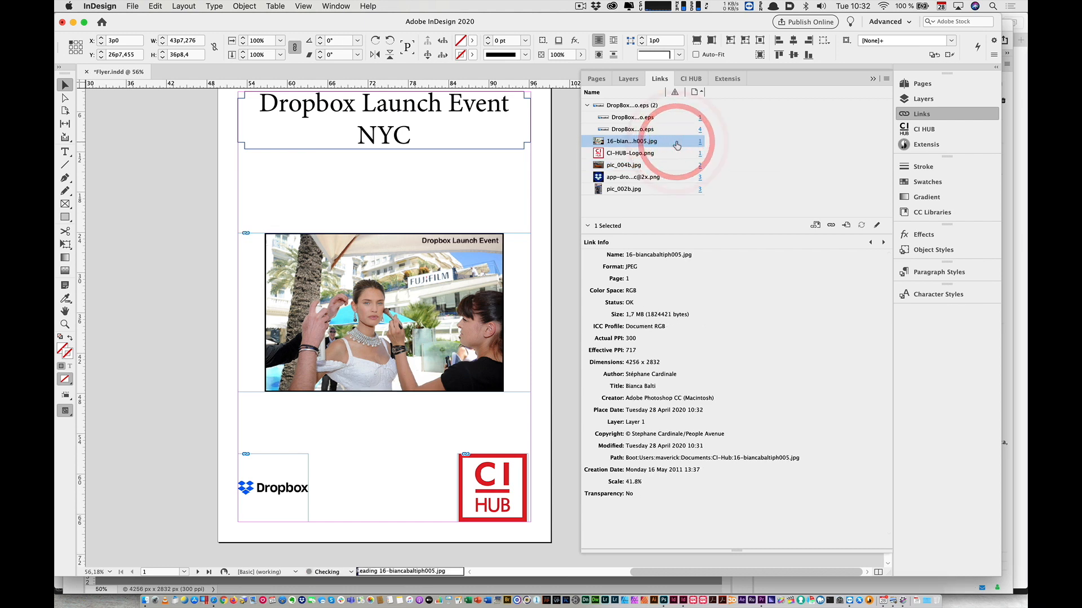
click(923, 130)
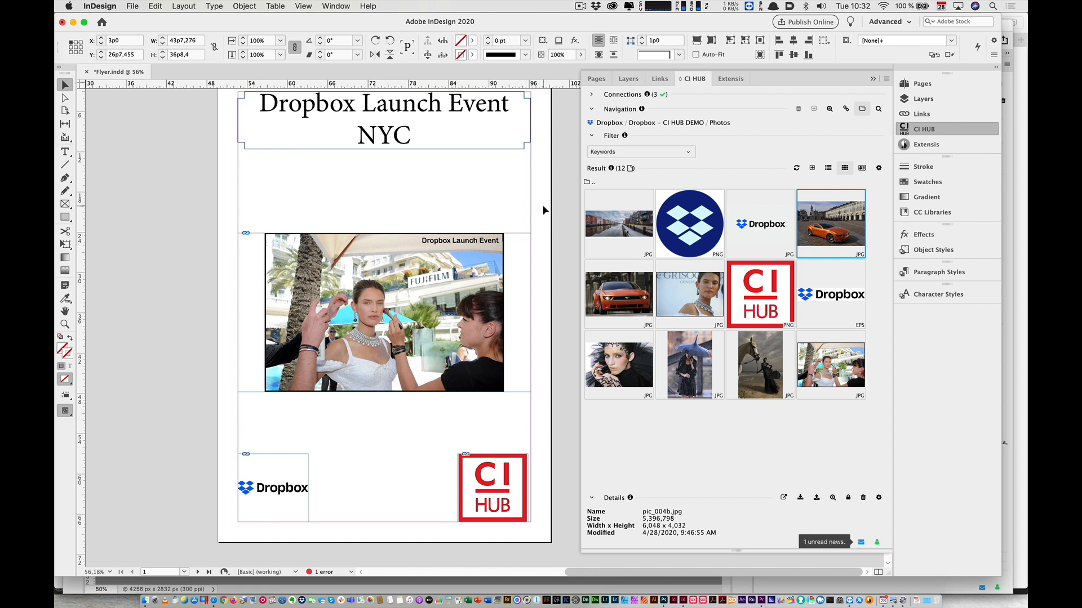
key(super+s)
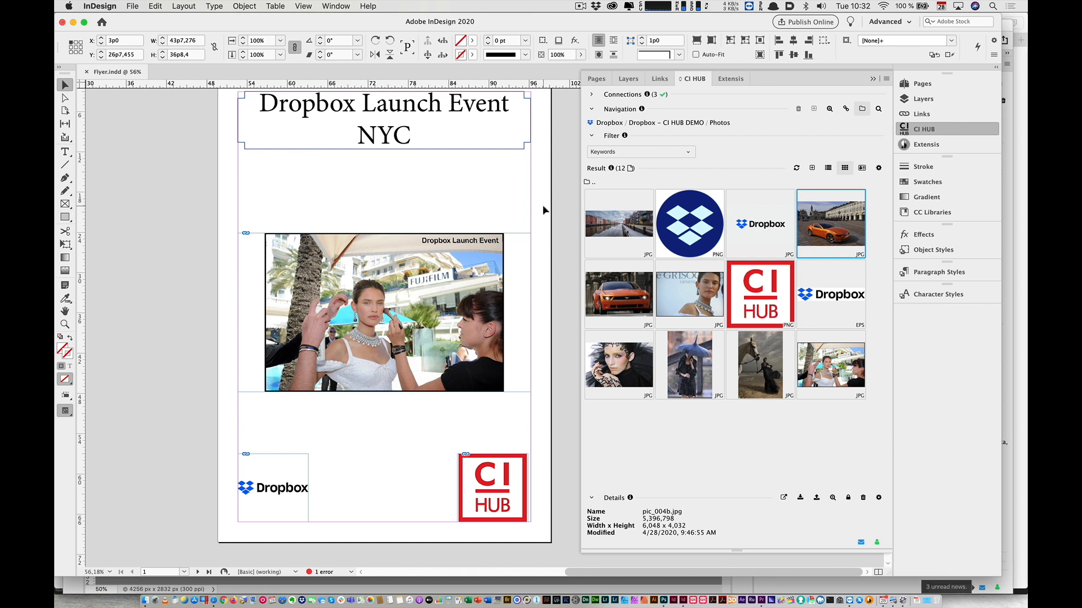
- Add Flyer.indd to the Dropbox - CI HUB DEMO folder with a [PDF/X-4:2008] PDF and an InDesign package including images
click(588, 183)
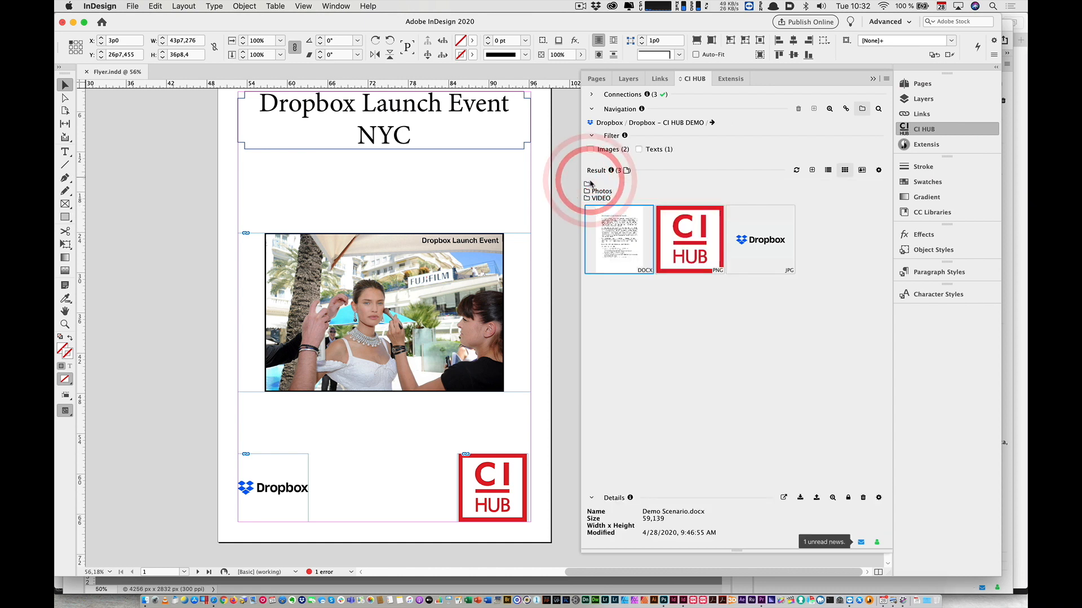
click(643, 296)
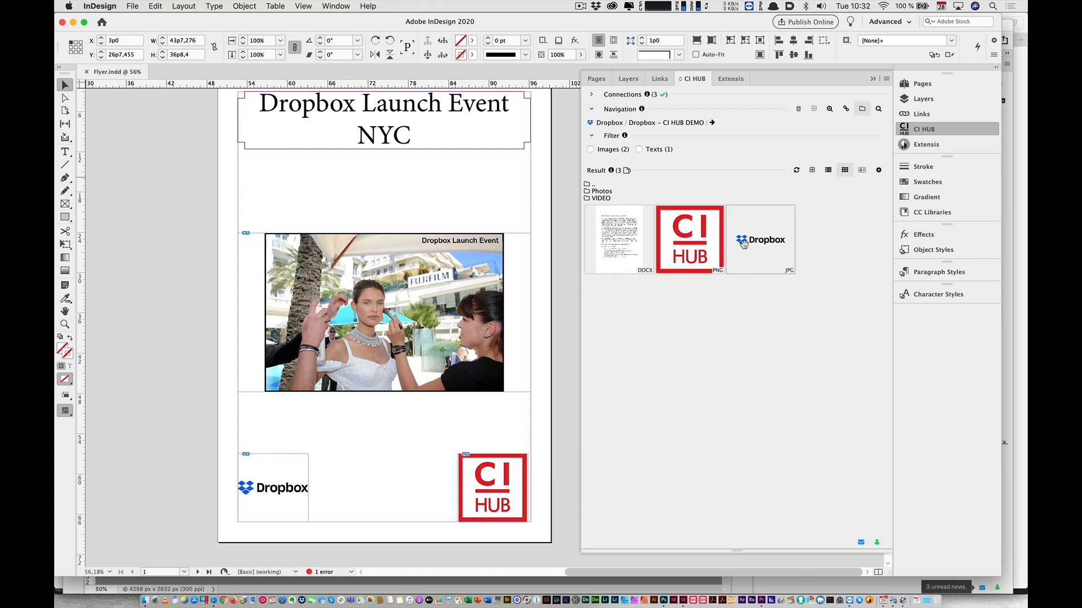
click(811, 170)
click(761, 246)
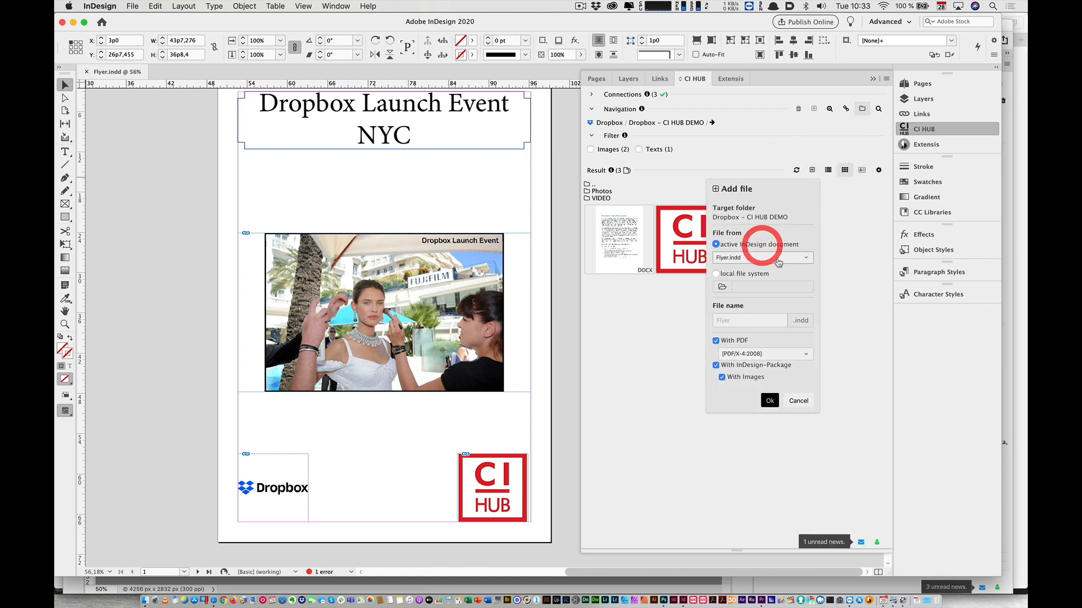
click(778, 259)
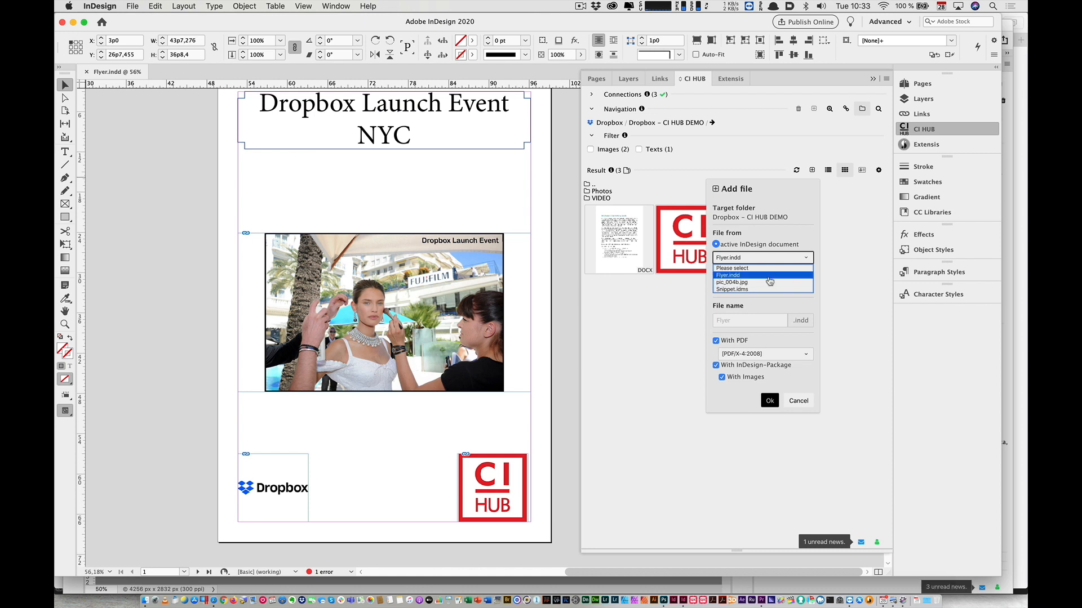
click(769, 275)
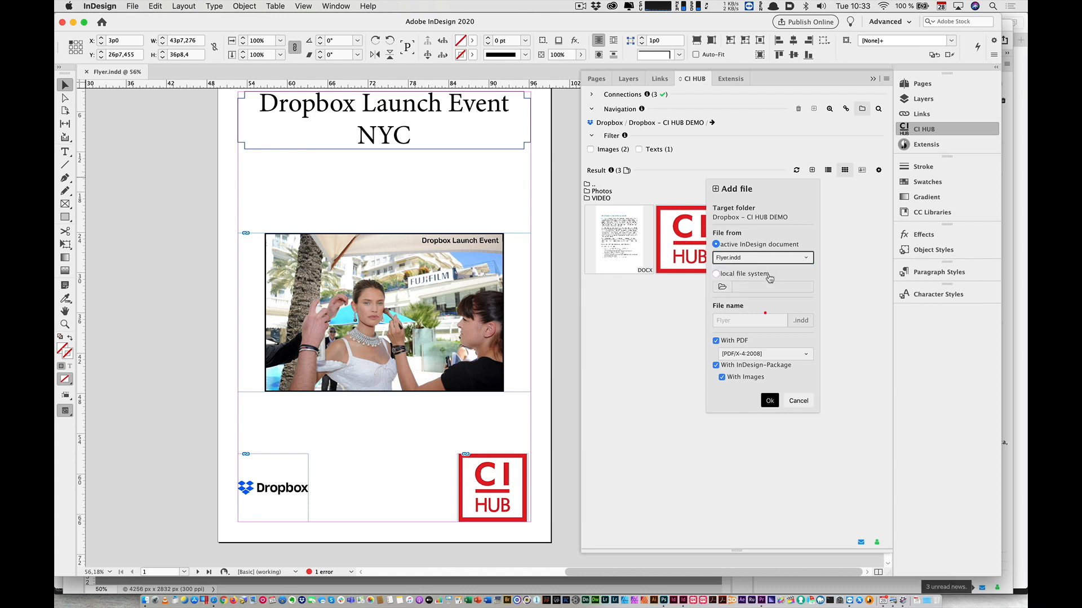
click(759, 355)
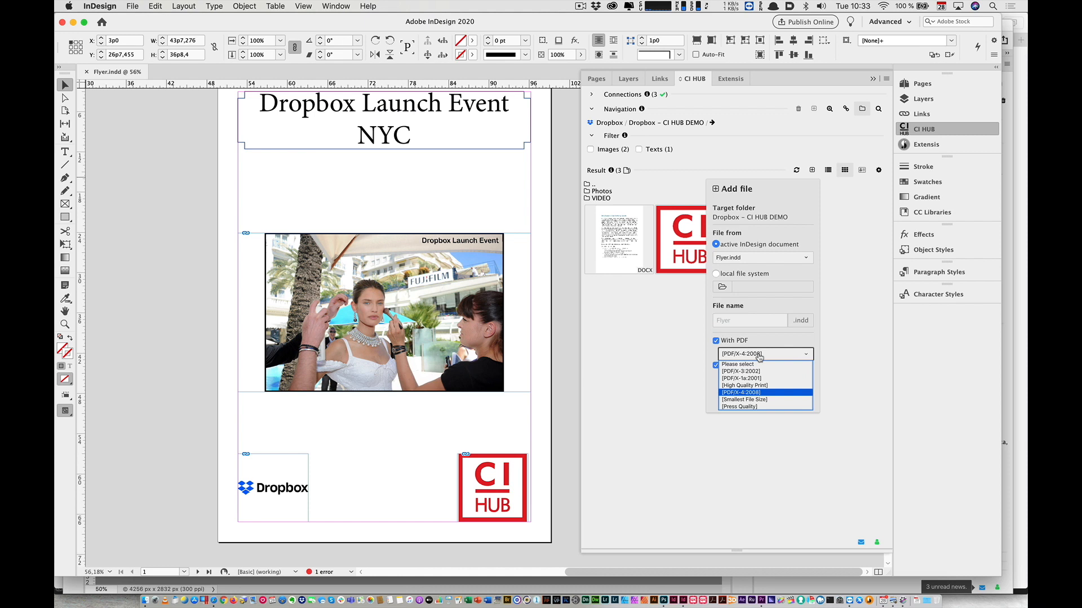
click(763, 393)
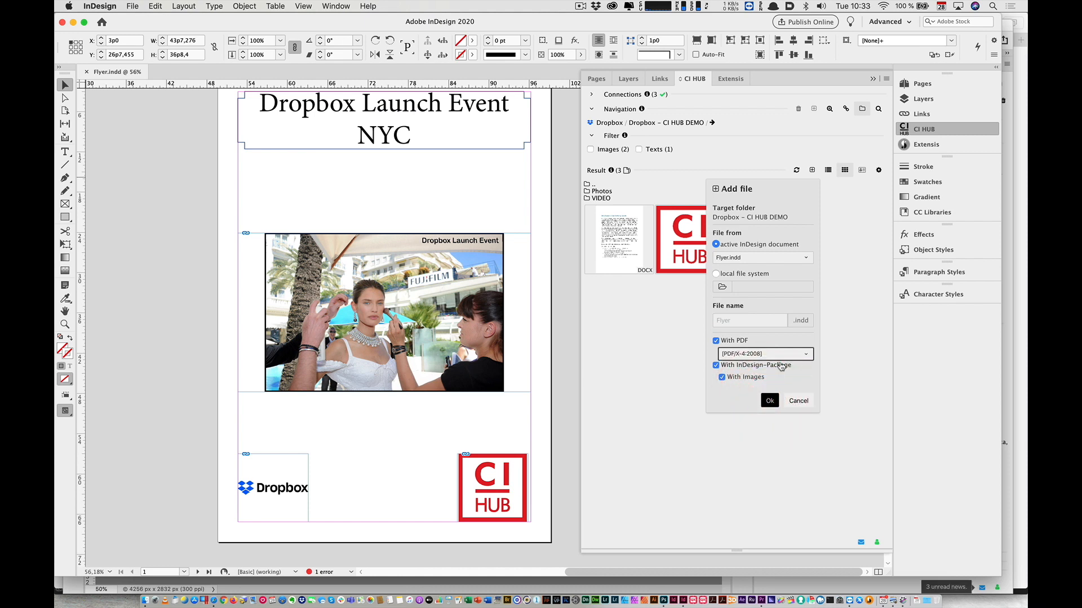
click(771, 402)
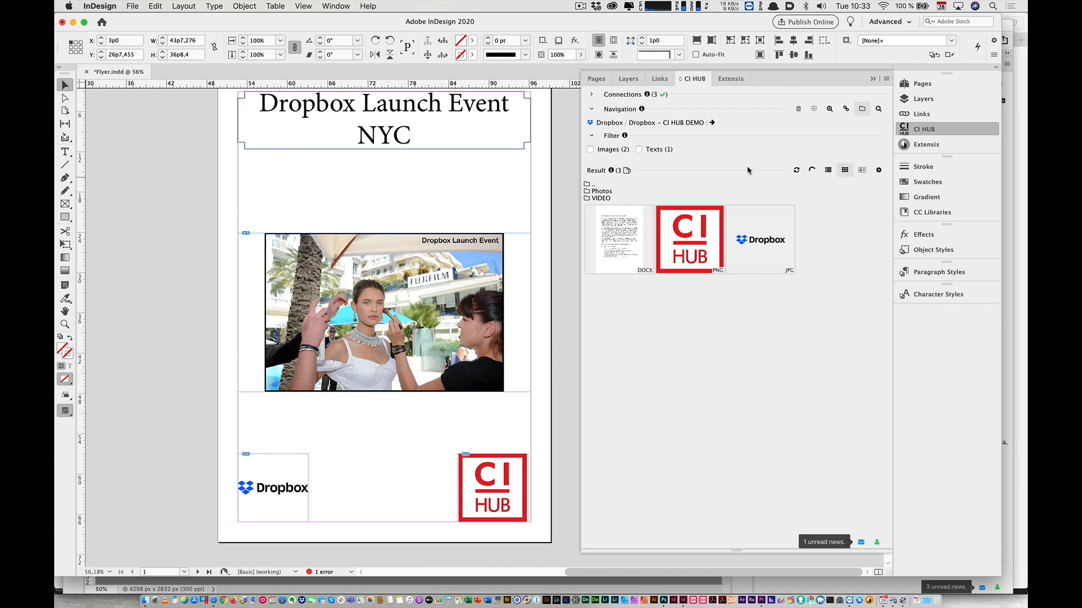
- Switch to Safari and open the Dropbox - CI HUB DEMO folder on the Dropbox website
key(super+Tab)
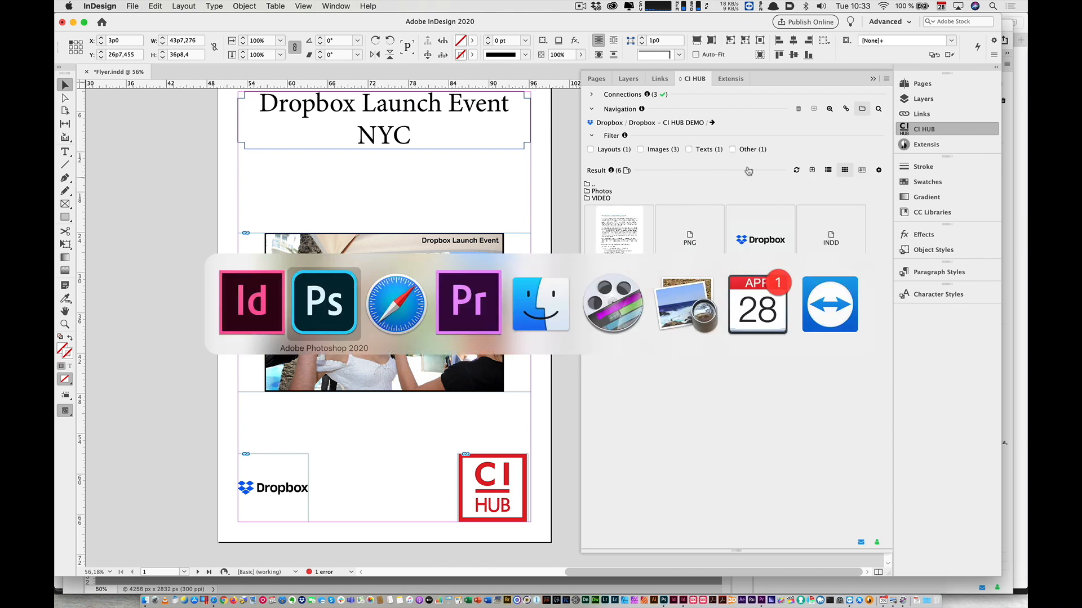
key(super+Tab)
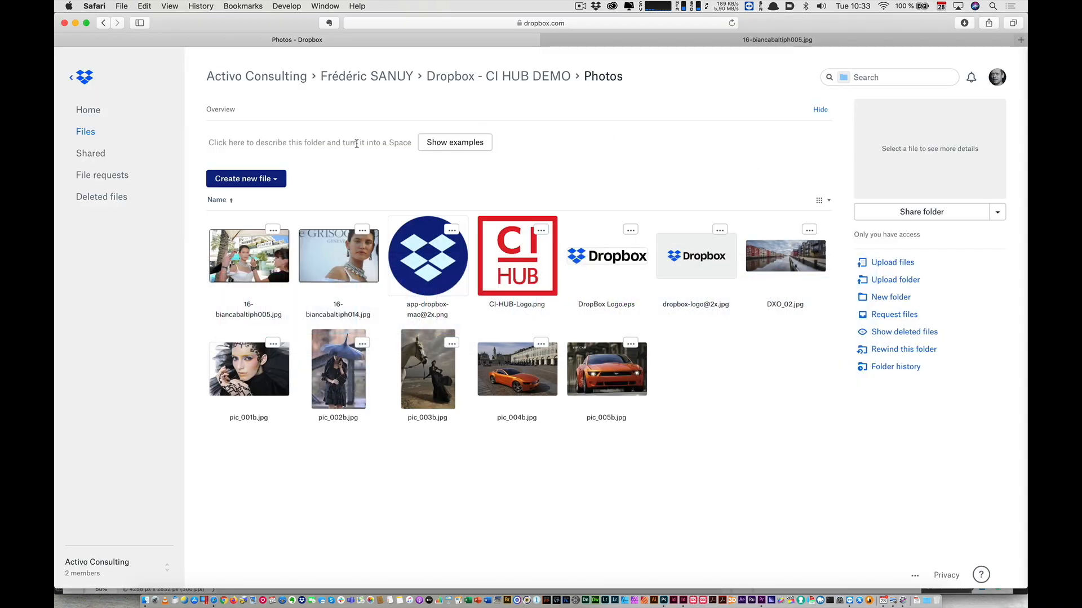
click(471, 76)
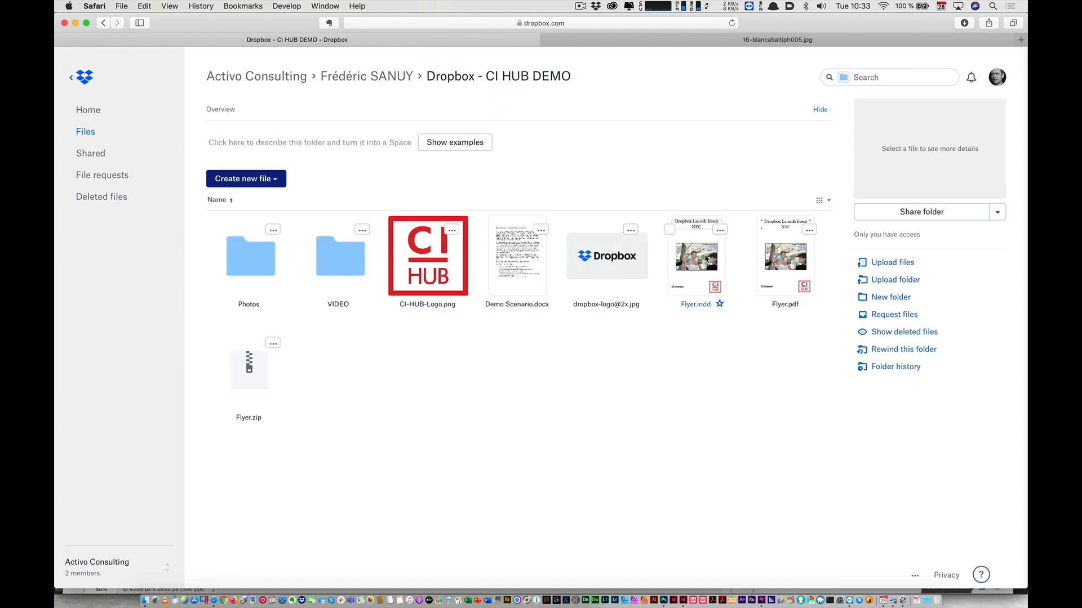
- Open Flyer.pdf, dismiss the commenting hint, look over the first page and go back to the folder
double_click(792, 257)
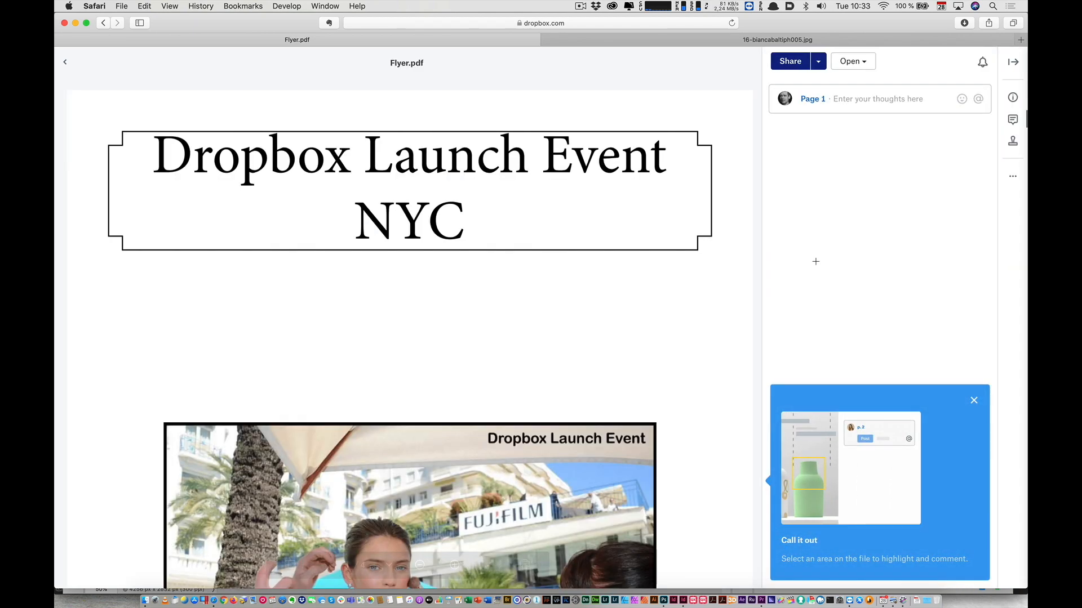
click(974, 401)
scroll(637, 307, down, 5)
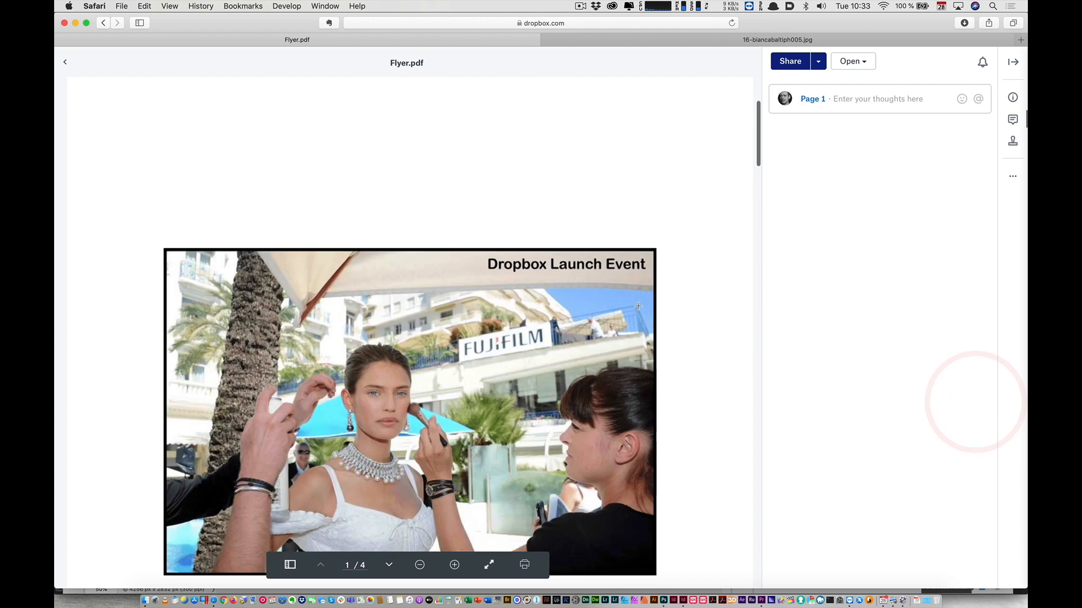
scroll(638, 306, up, 5)
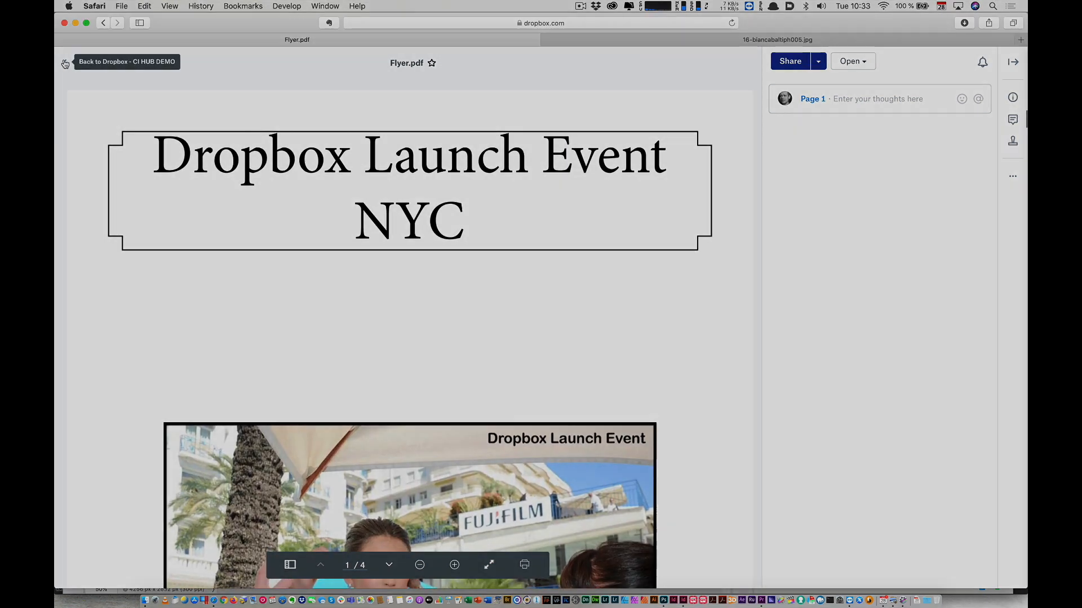
click(65, 62)
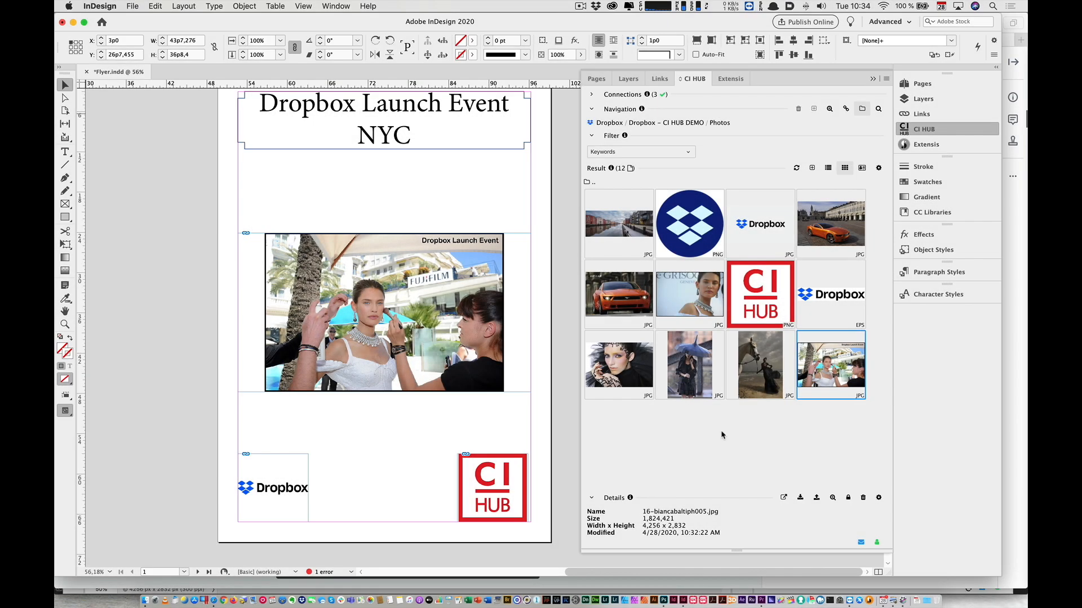
- Select 16-biancabaltiph005.jpg in the CI HUB results, switch to Safari to view its Dropbox preview, and show the Photos folder
click(721, 432)
click(840, 355)
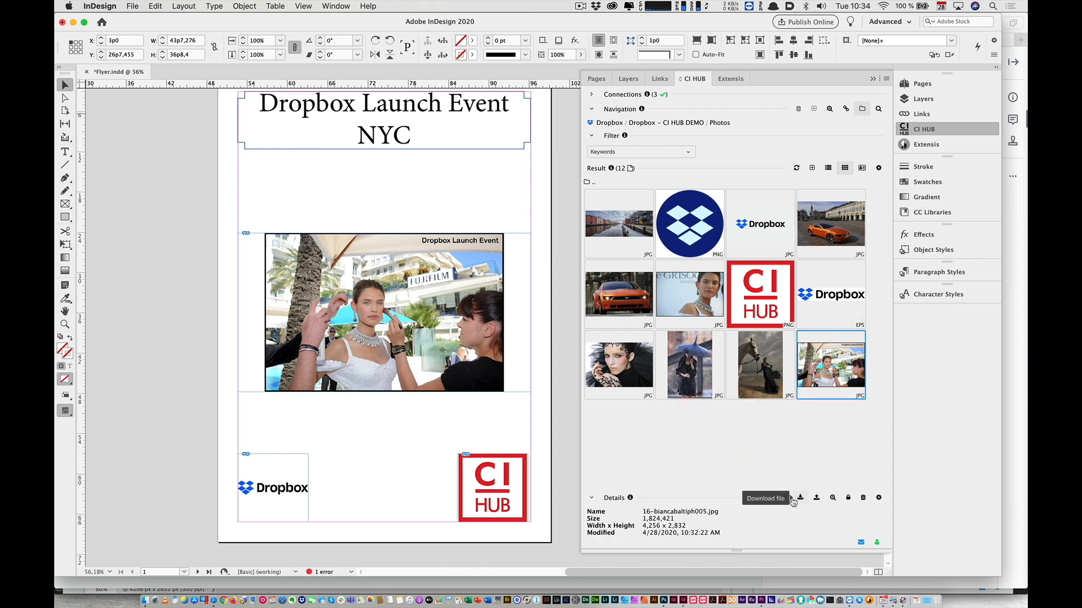
key(super+Tab)
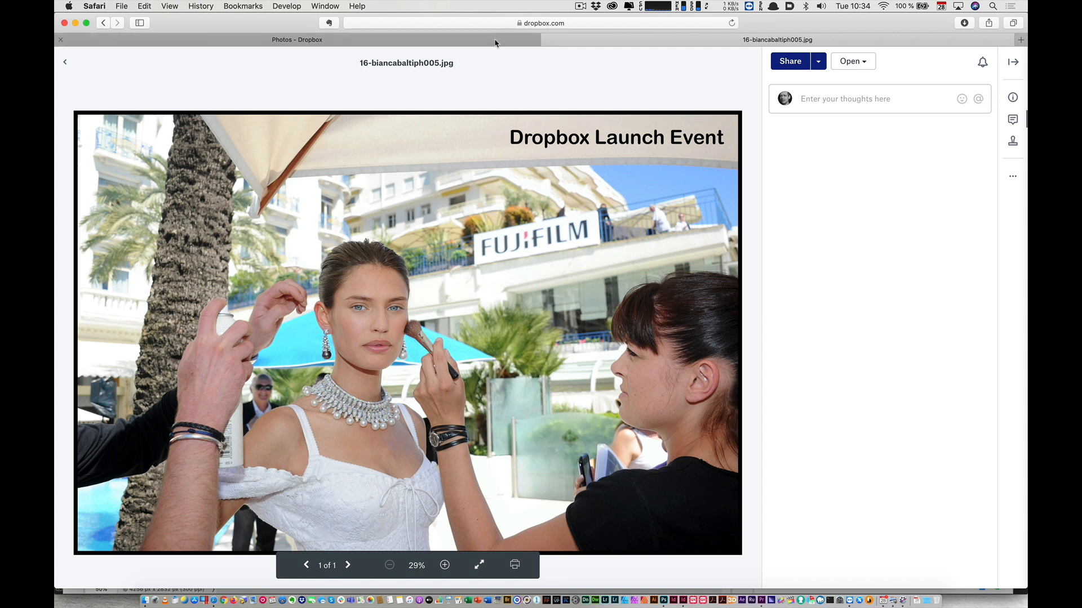
click(495, 39)
- Switch to Premiere Pro and refresh the Dropbox Photos folder in CI HUB
key(super+Tab)
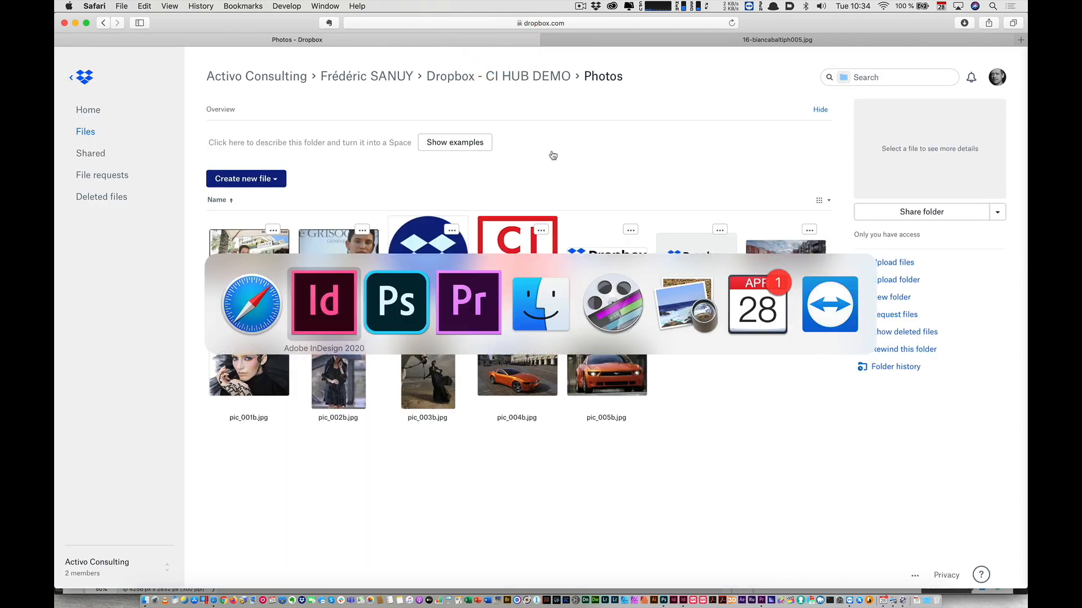
click(451, 297)
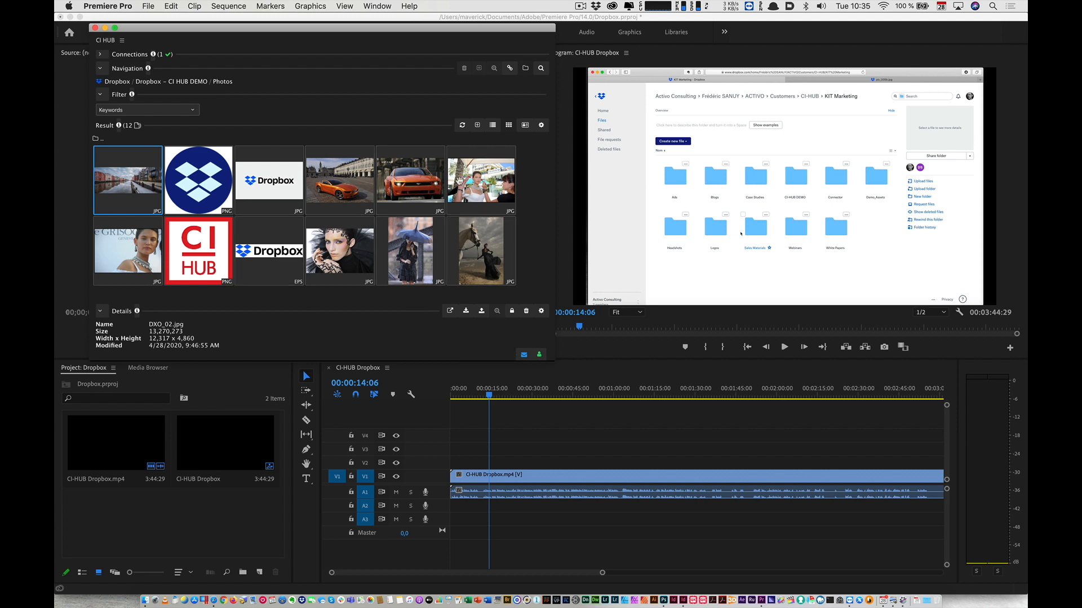
click(462, 125)
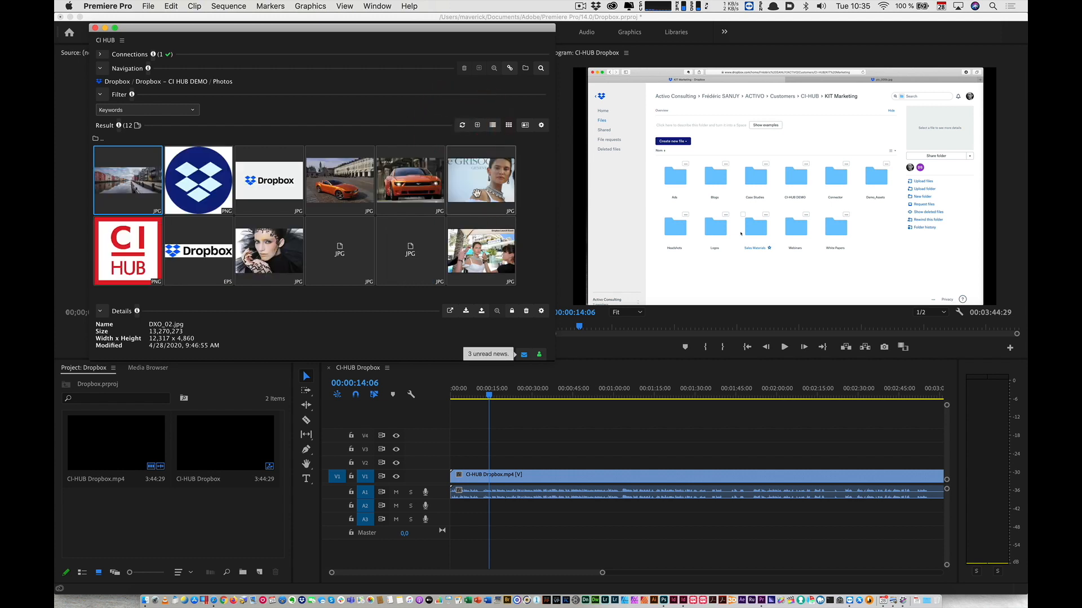
- Import 16-biancabaltiph005.jpg from CI HUB into the Dropbox project and place it on video track V4 near the sequence start
click(499, 256)
click(242, 513)
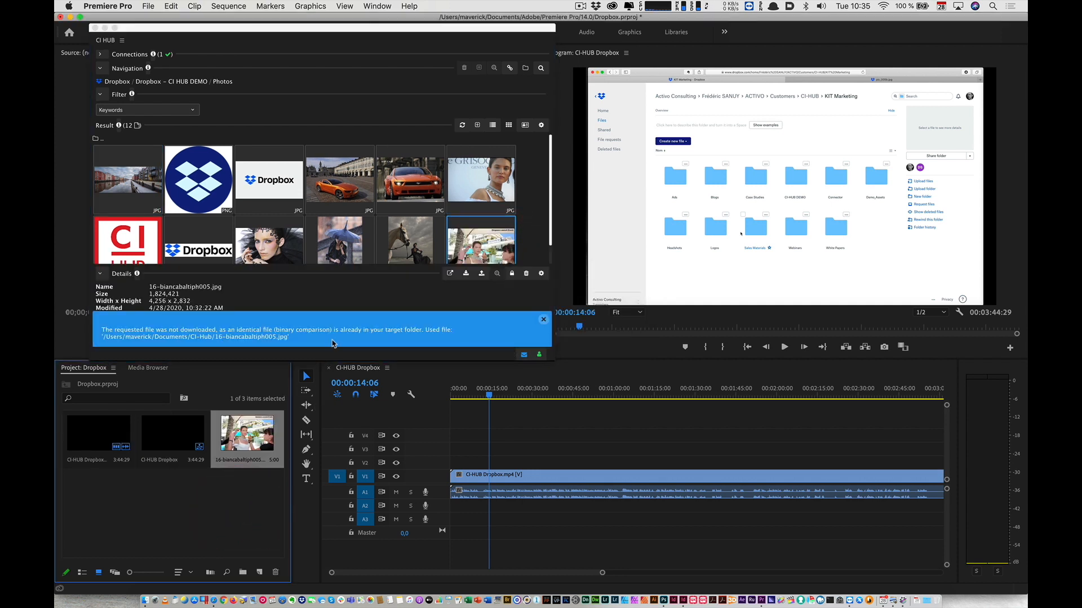
mouse_move(257, 431)
mouse_down()
mouse_move(449, 437)
mouse_move(555, 425)
mouse_move(537, 437)
mouse_move(470, 438)
mouse_up()
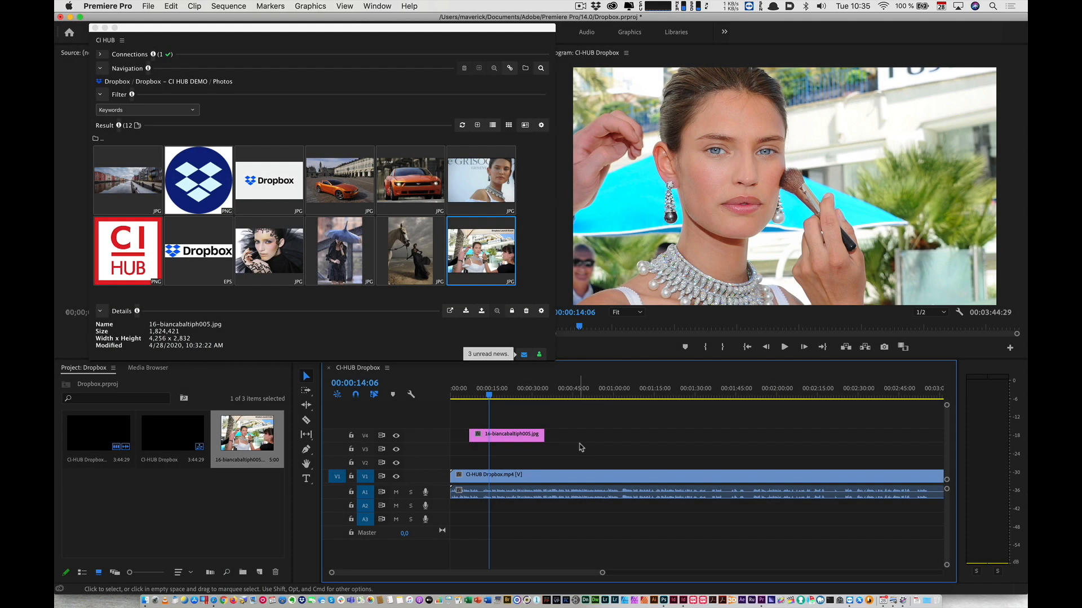
key(super+Tab)
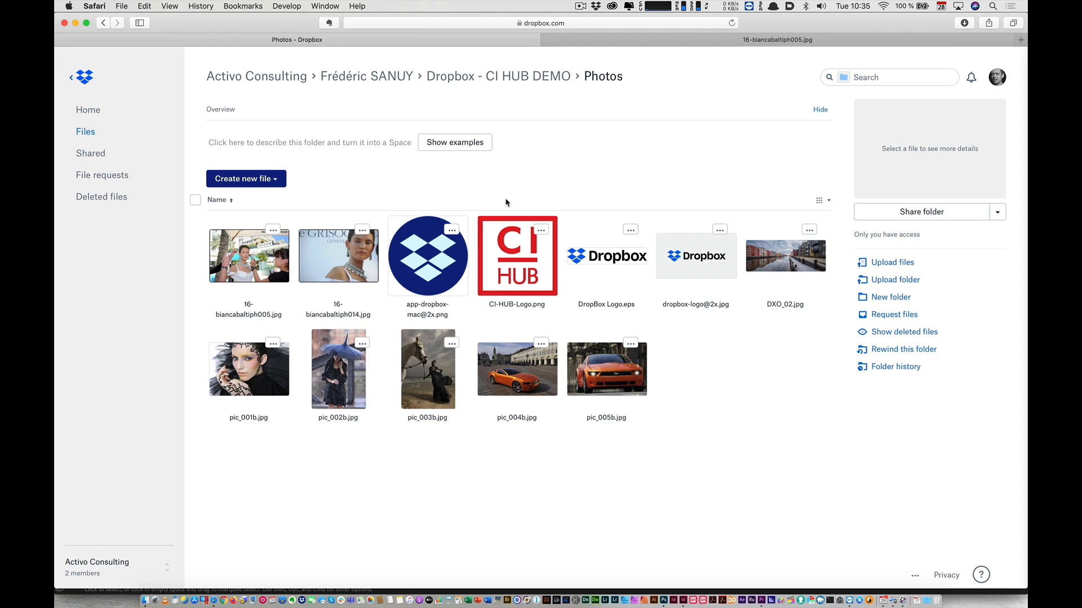
click(581, 6)
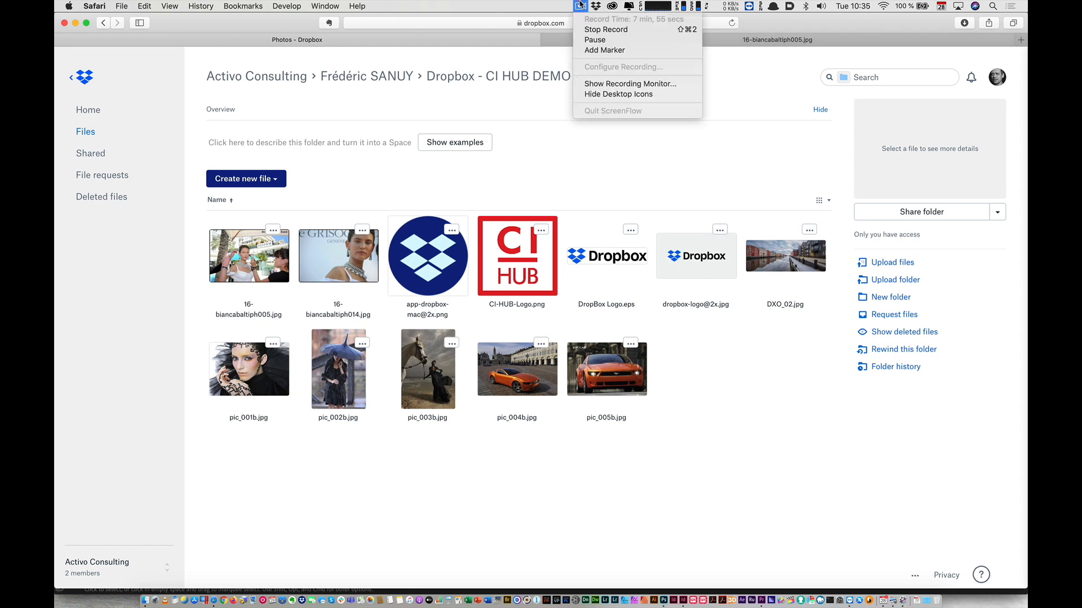